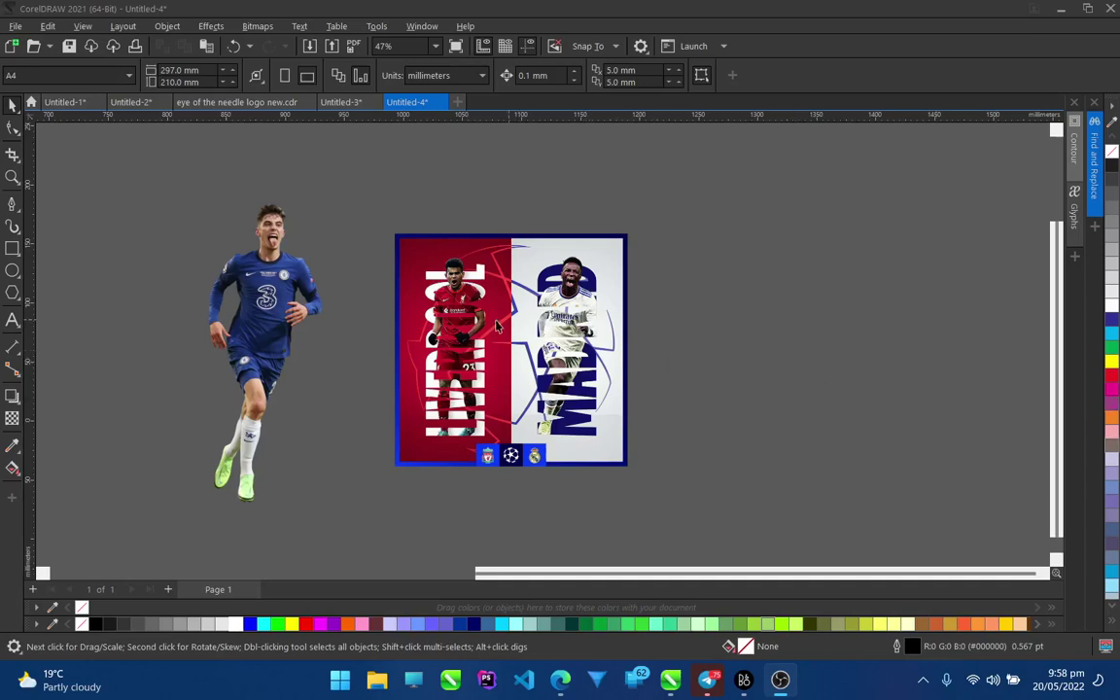
Step: Examine the Liverpool and Madrid reference poster up close, including how the players are combined with the vertical club names
scroll(517, 326, "up", 3)
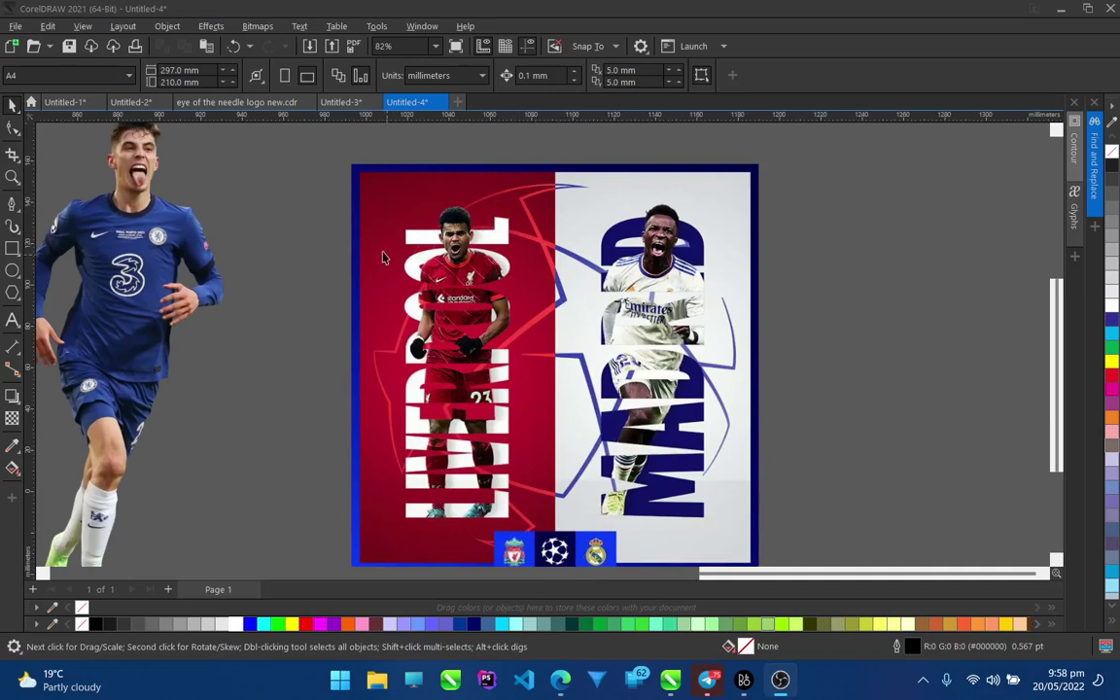
scroll(683, 328, "down", 1)
scroll(700, 334, "up", 1)
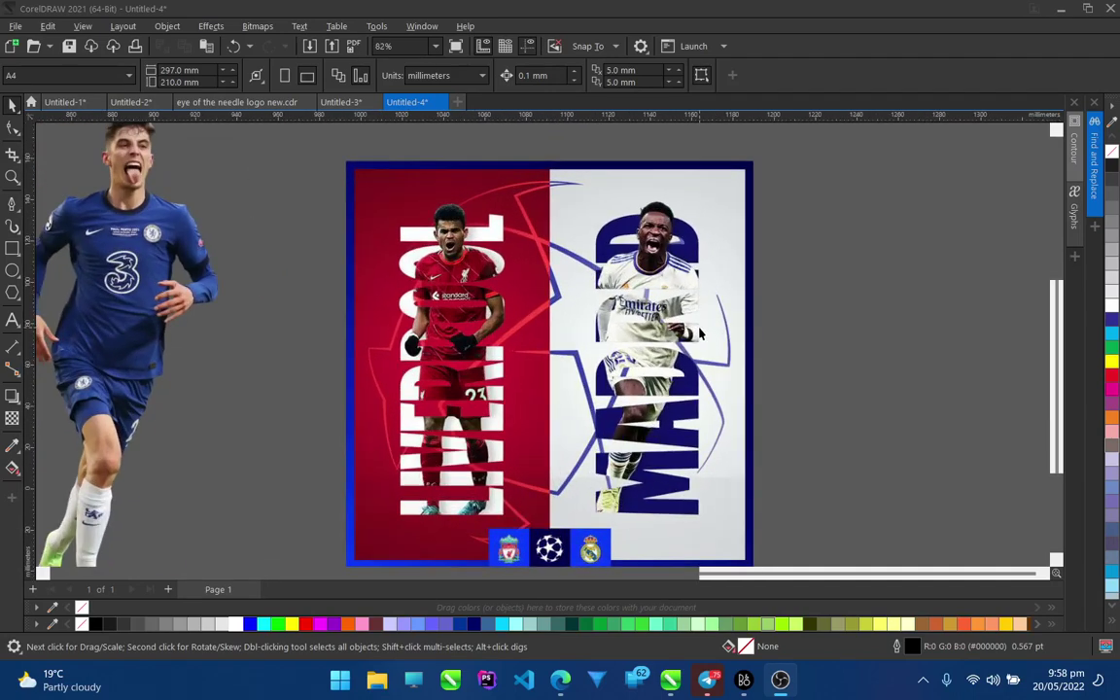
scroll(700, 333, "up", 2)
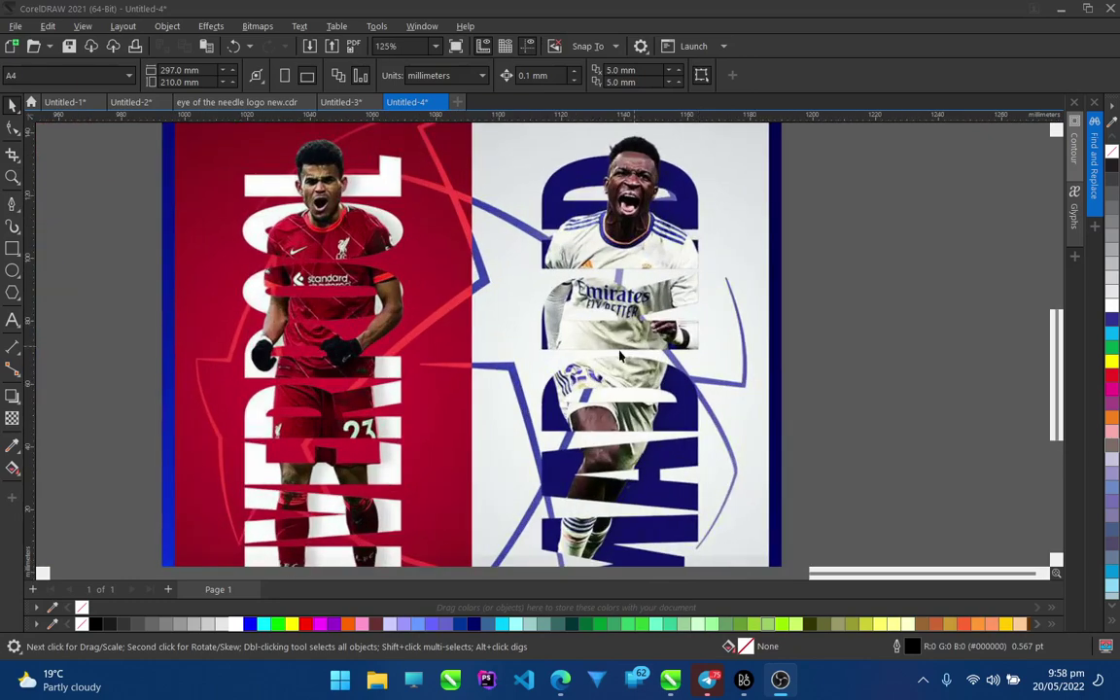
scroll(649, 358, "down", 3)
scroll(649, 358, "up", 1)
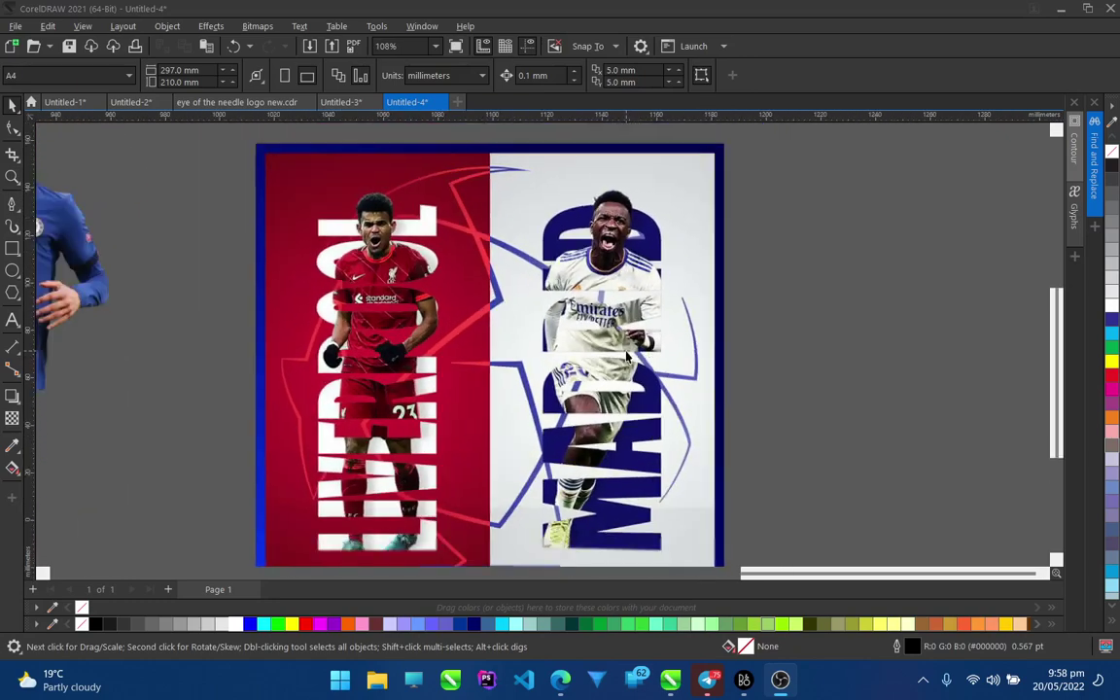
scroll(637, 389, "up", 1)
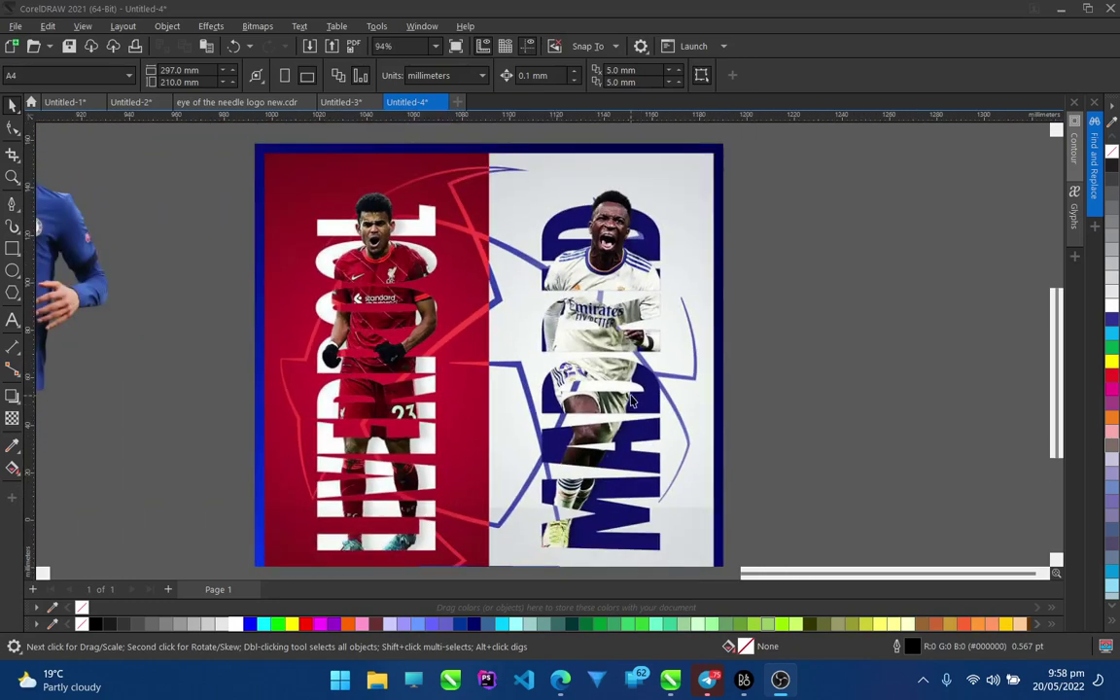
scroll(630, 399, "down", 1)
scroll(631, 399, "up", 1)
scroll(630, 399, "down", 1)
scroll(702, 405, "up", 2)
scroll(596, 399, "down", 1)
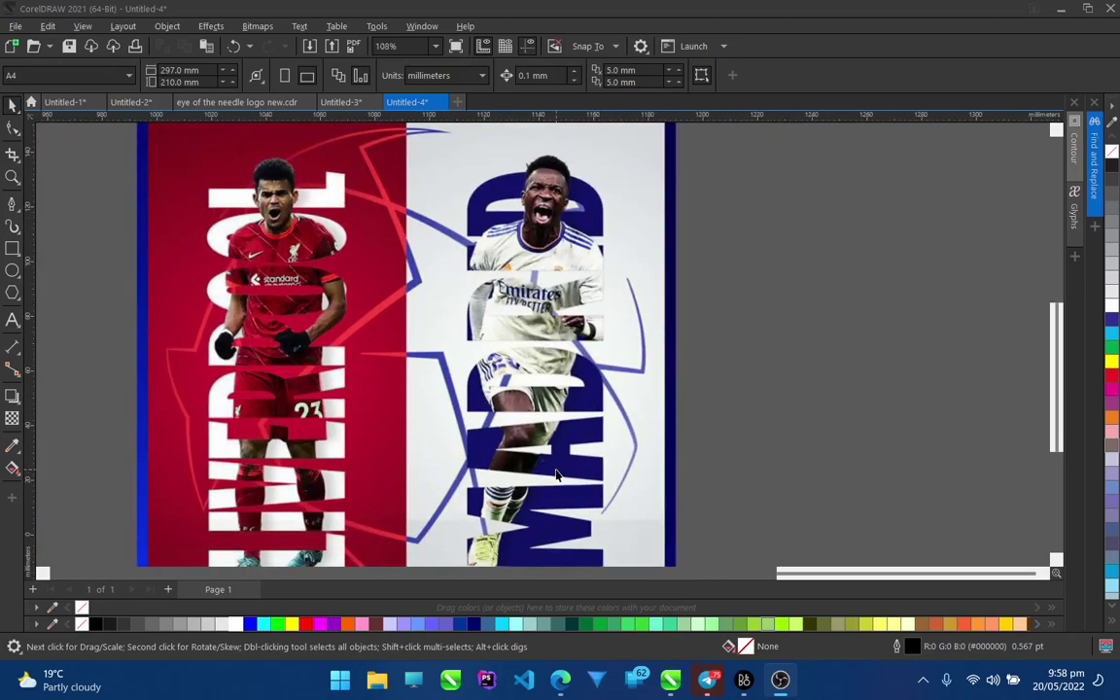
scroll(556, 475, "down", 1)
scroll(548, 326, "up", 1)
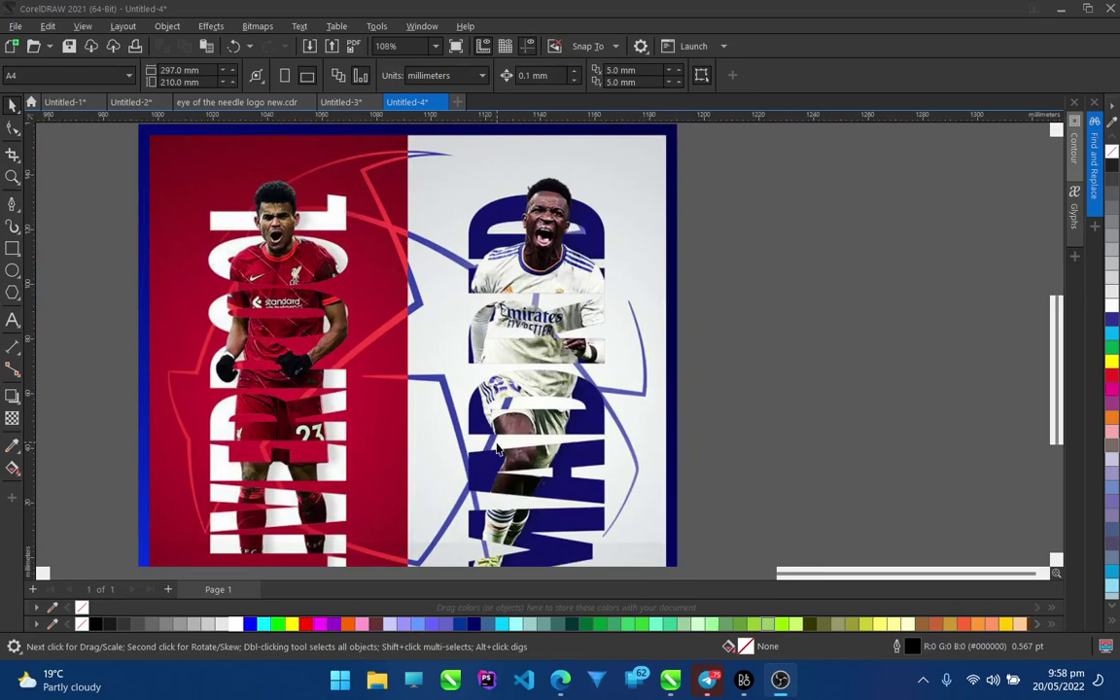
scroll(496, 447, "down", 1)
scroll(486, 419, "up", 1)
scroll(471, 403, "down", 1)
scroll(504, 516, "up", 1)
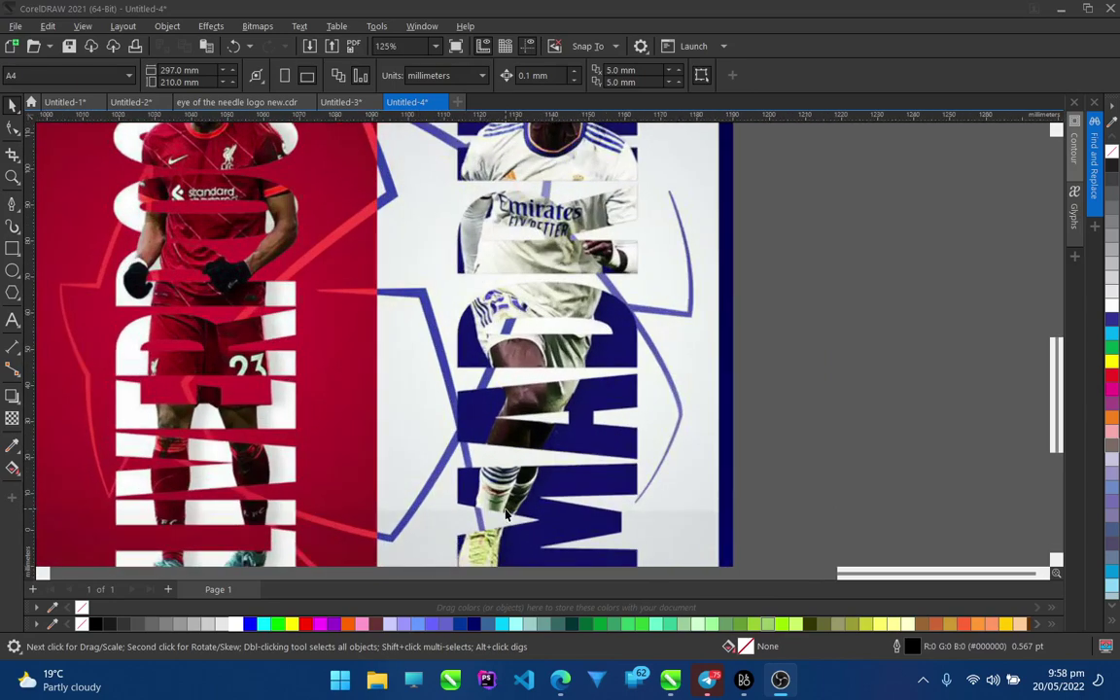
scroll(505, 516, "up", 2)
scroll(510, 428, "down", 4)
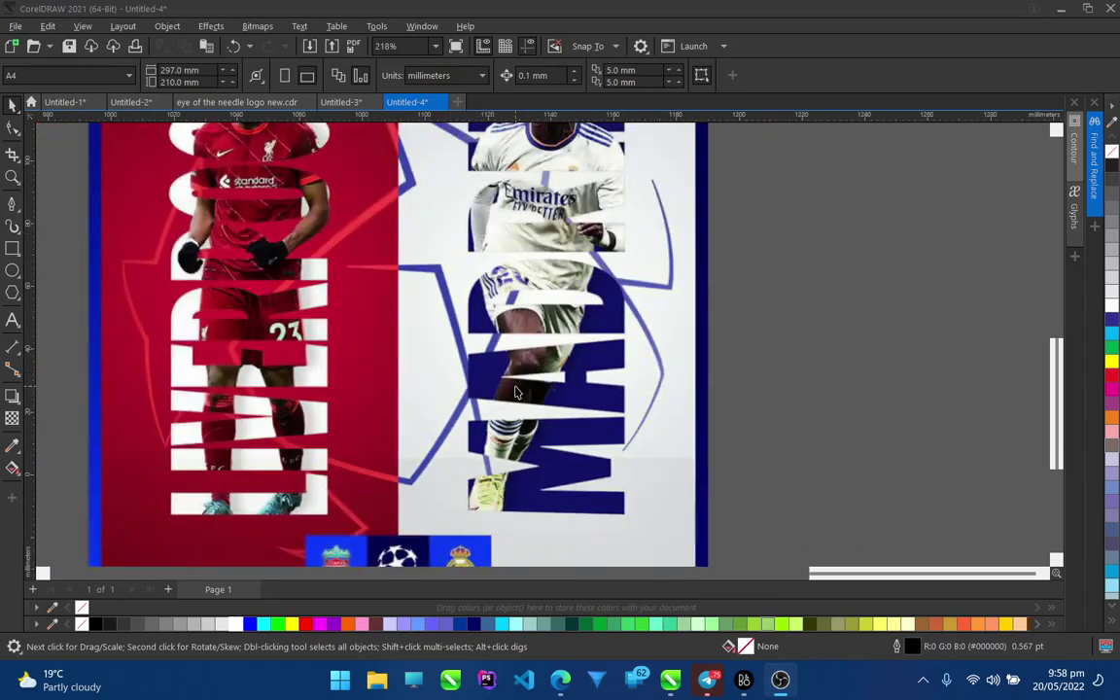
scroll(555, 180, "up", 3)
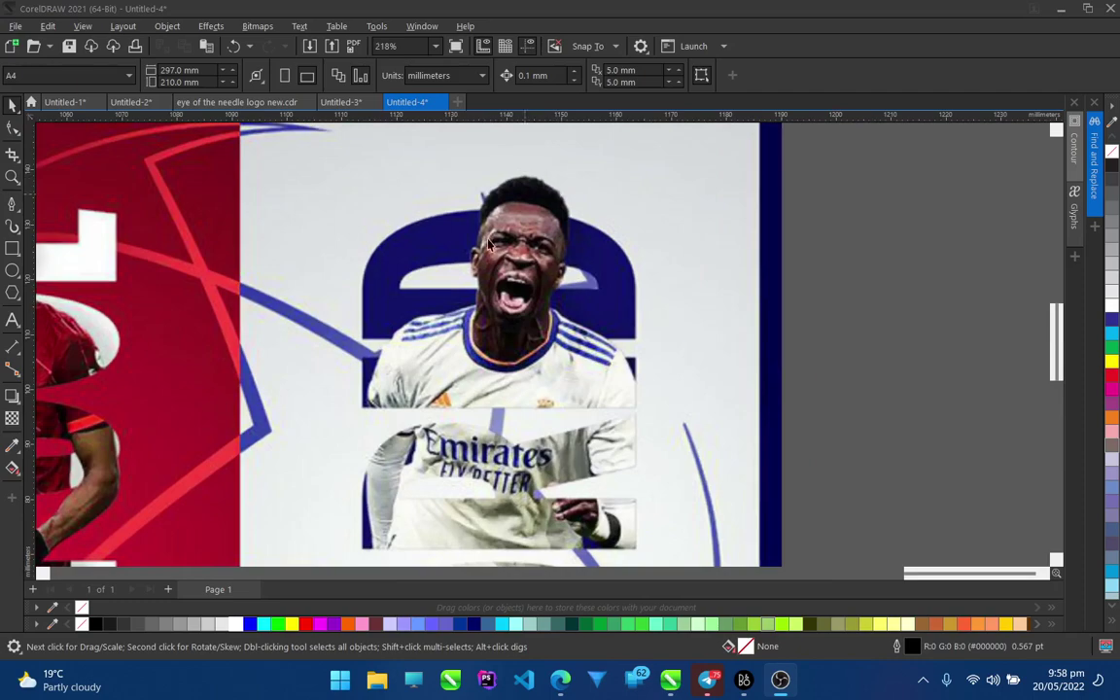
scroll(550, 280, "down", 4)
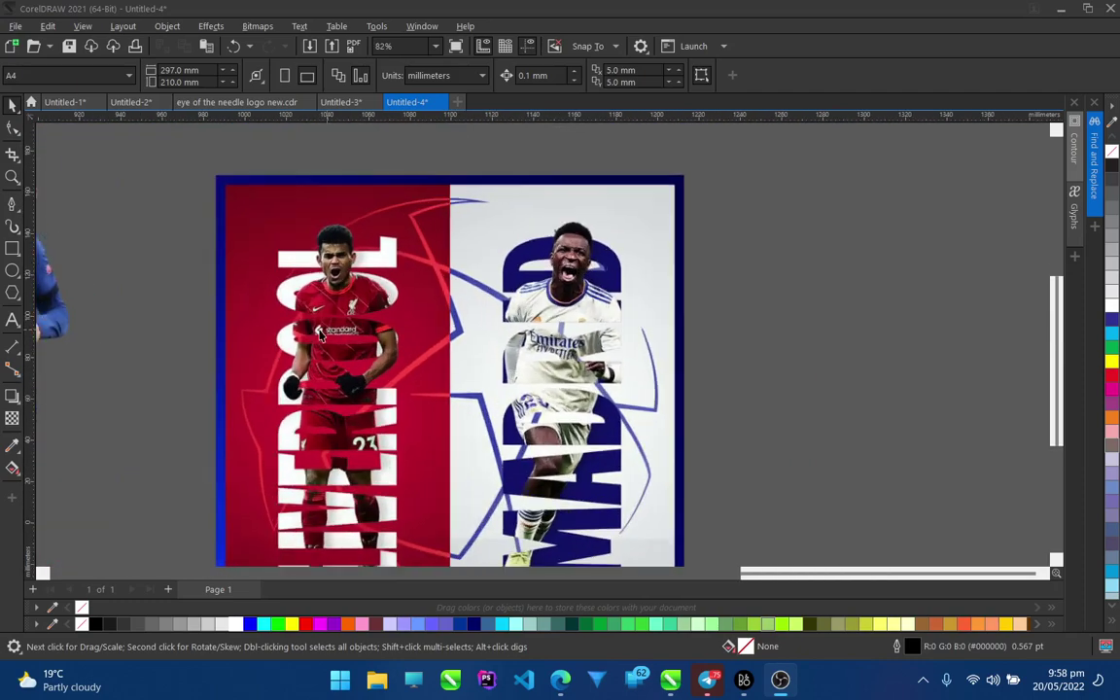
scroll(372, 269, "up", 3)
scroll(373, 269, "up", 1)
scroll(369, 321, "down", 4)
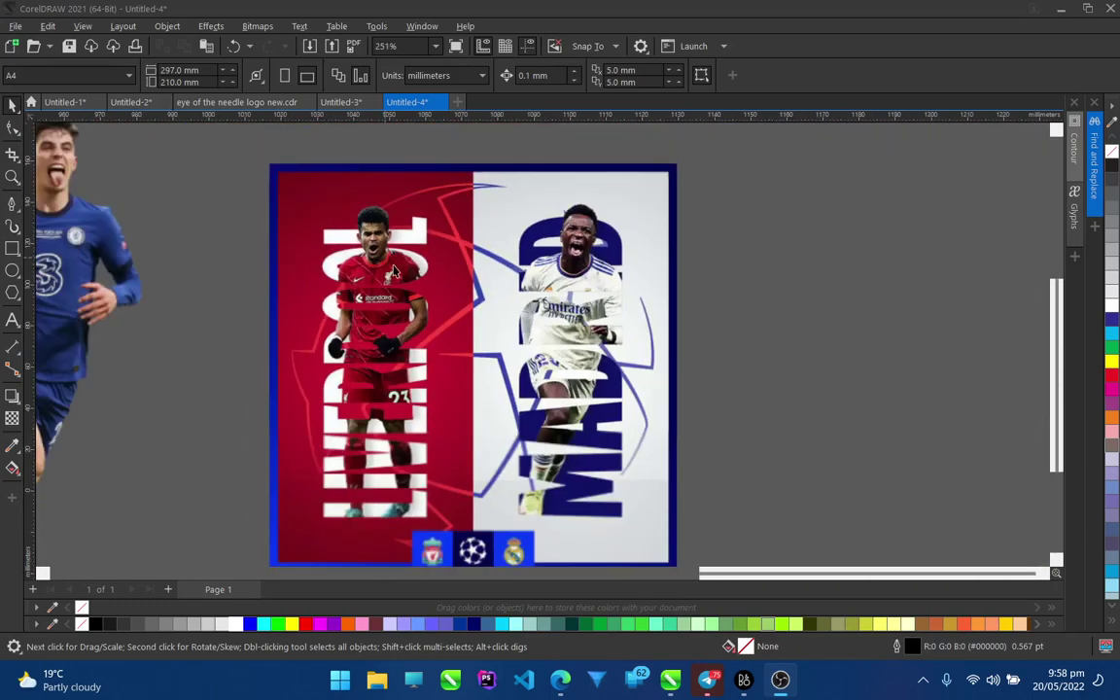
scroll(349, 429, "up", 4)
scroll(387, 460, "down", 4)
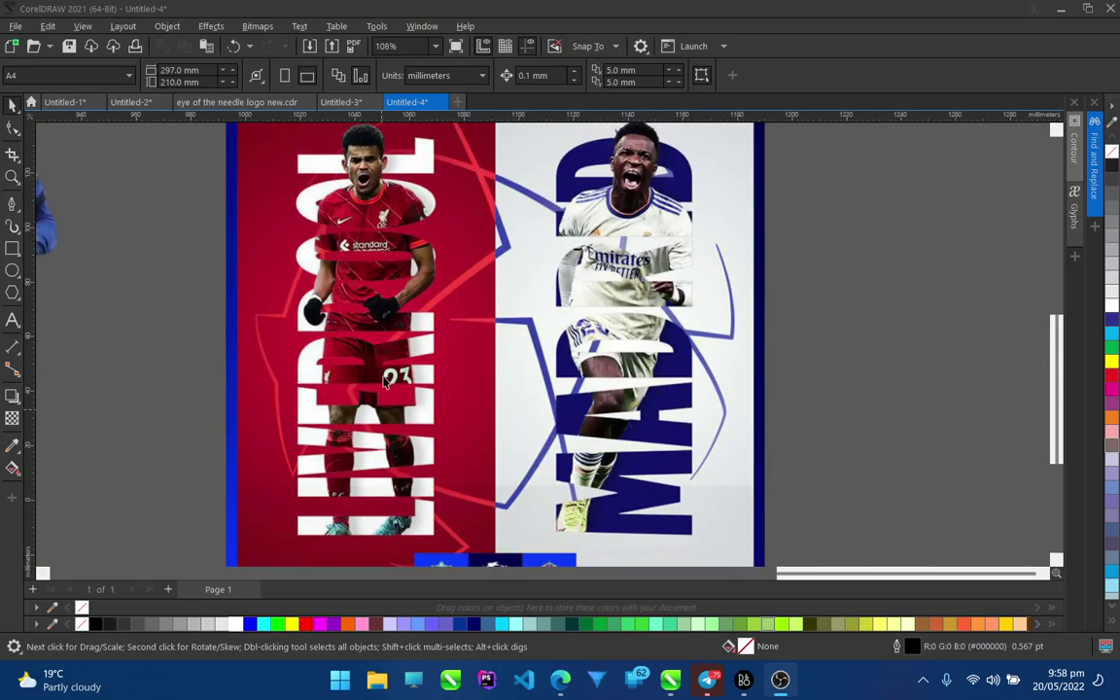
scroll(346, 194, "up", 3)
scroll(344, 223, "up", 2)
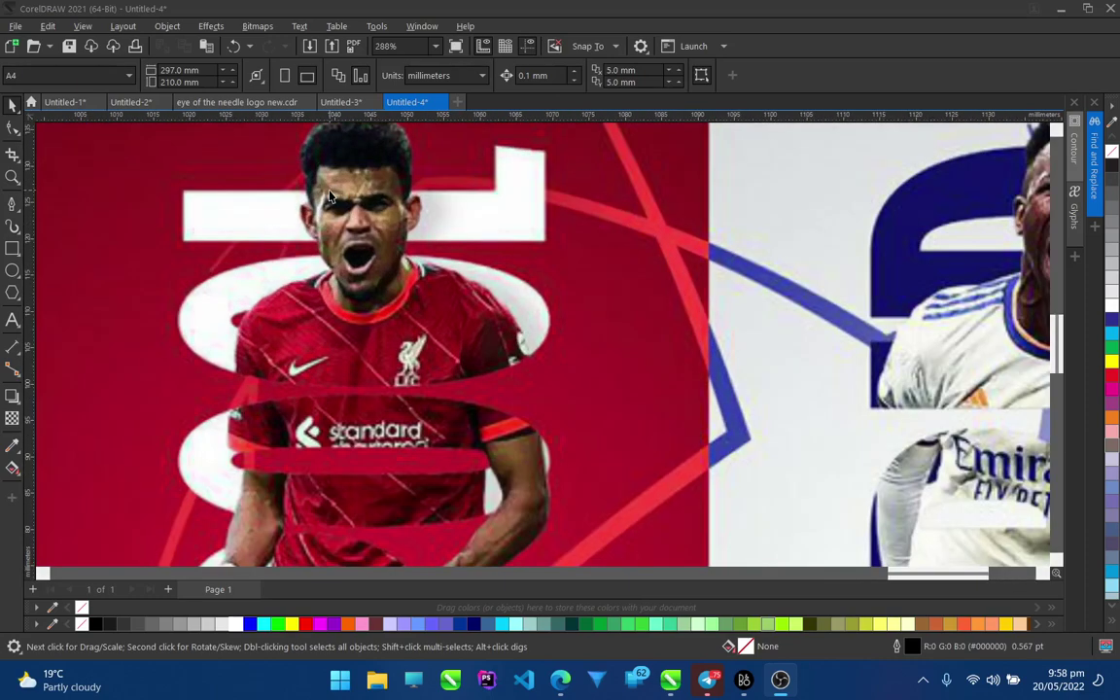
scroll(329, 196, "down", 9)
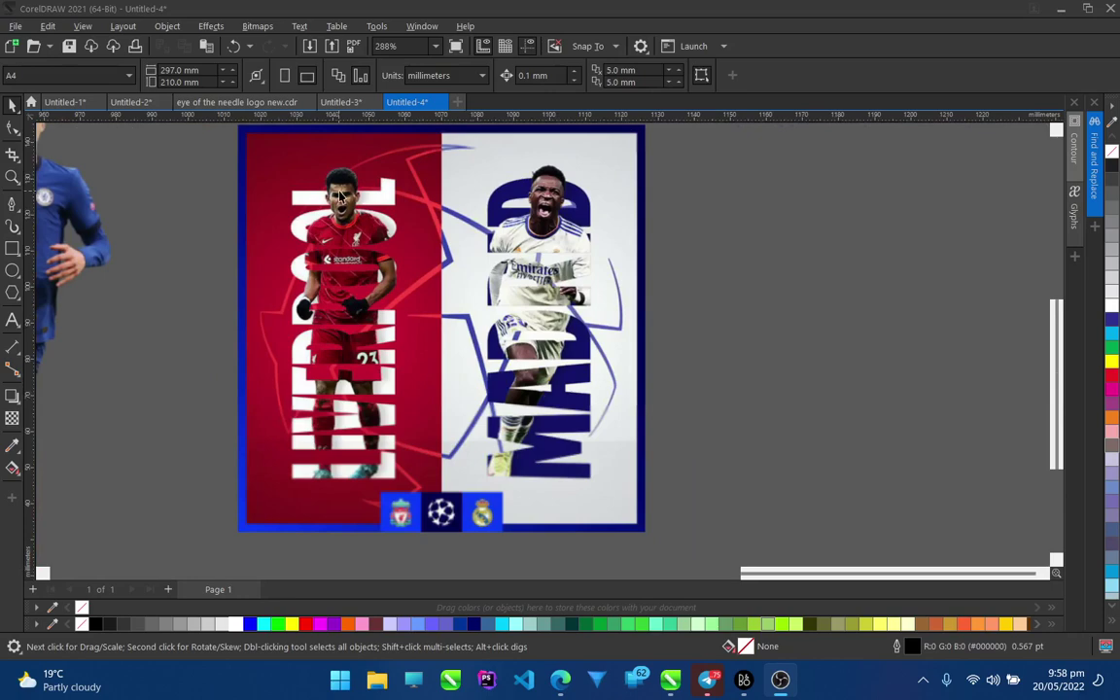
Step: Move the reference poster farther away from the Chelsea player cut-out and scale the player down proportionally
left_click_drag(427, 263, 557, 265)
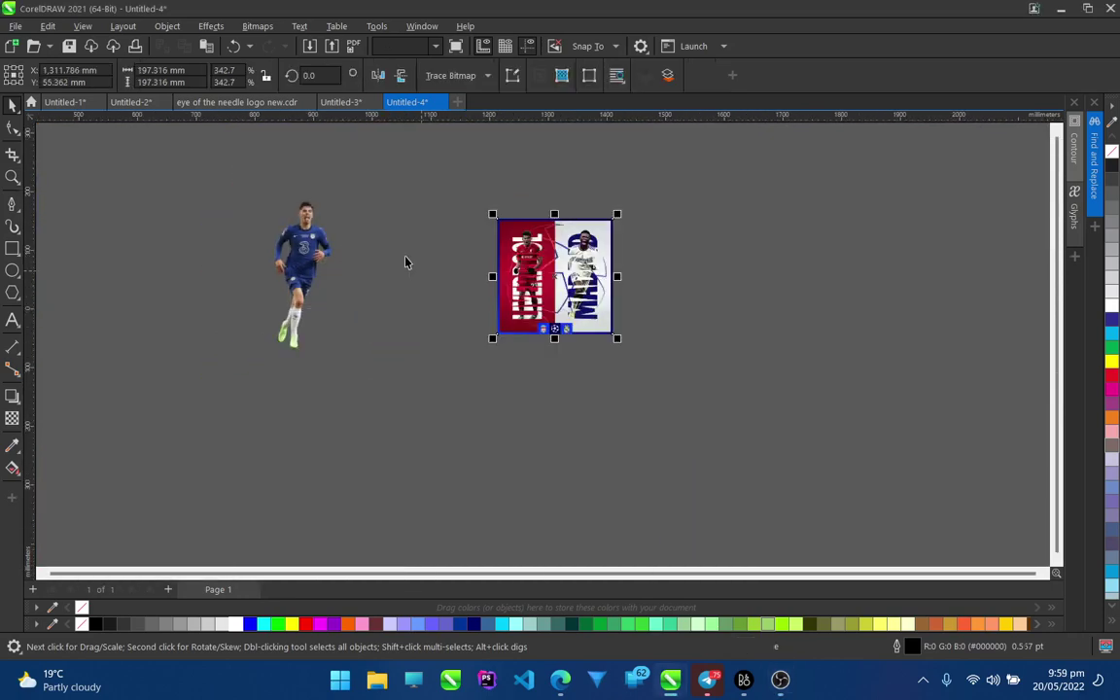
scroll(273, 243, "up", 2)
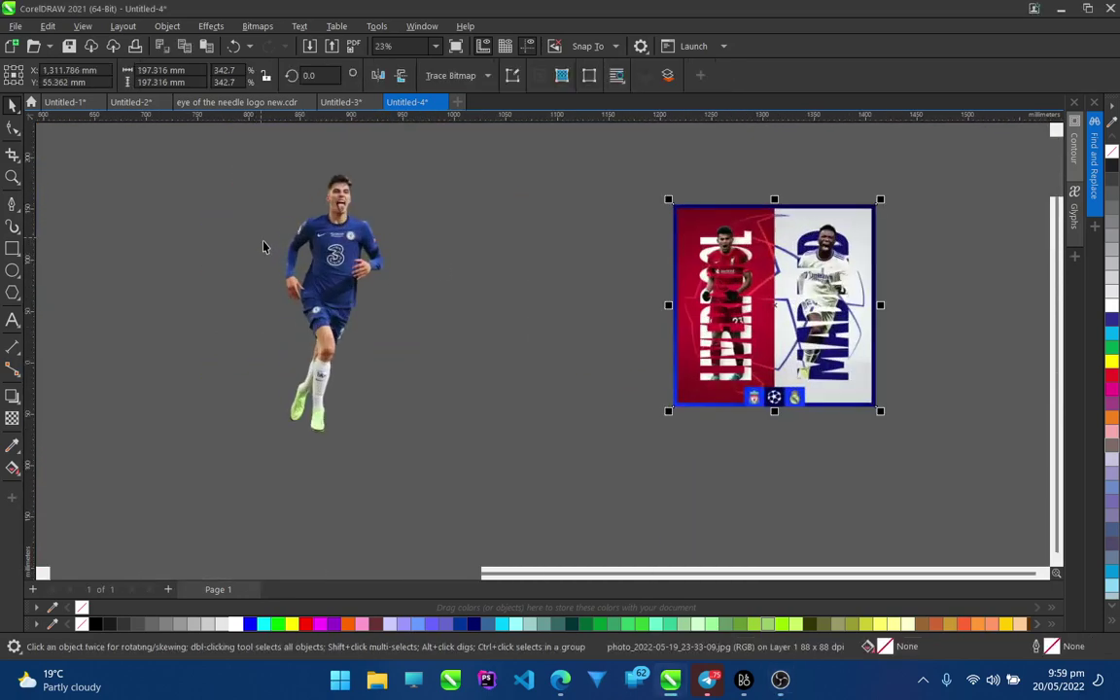
left_click(317, 208)
scroll(317, 208, "up", 2)
left_click_drag(390, 178, 291, 365)
scroll(444, 285, "down", 2)
left_click(470, 334)
scroll(494, 387, "up", 1)
scroll(413, 336, "down", 2)
left_click(68, 265)
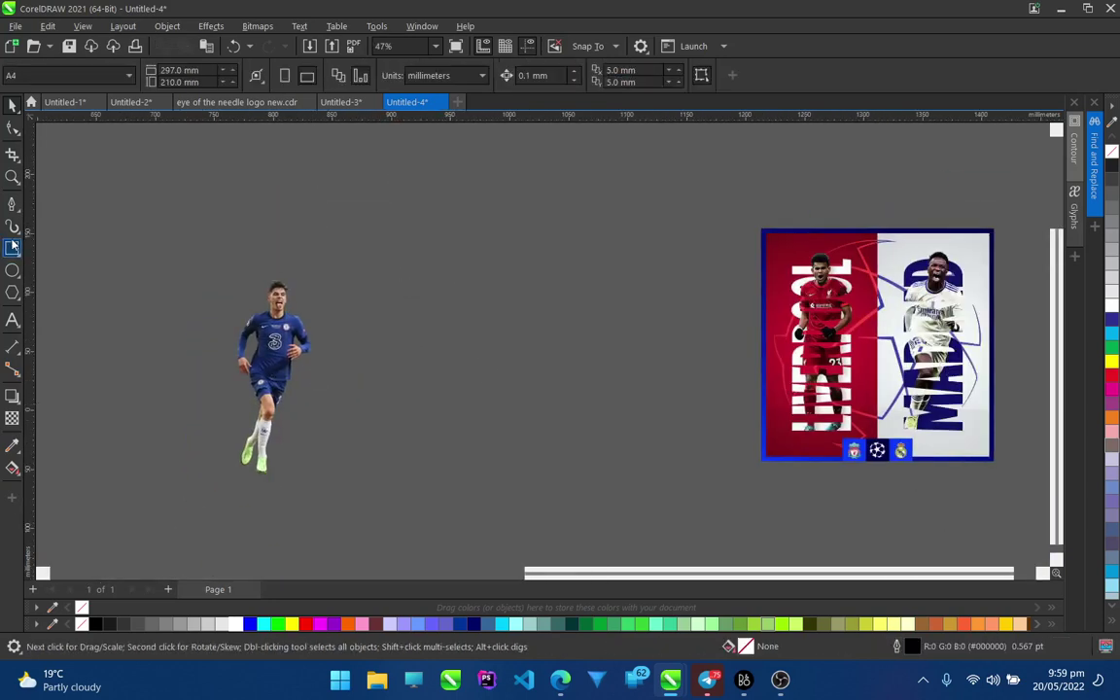
Step: Draw an upright rectangle about 151 × 234 mm between the player and the poster, with a sky blue fill and no outline
left_click(13, 248)
left_click_drag(389, 215, 569, 491)
key("space")
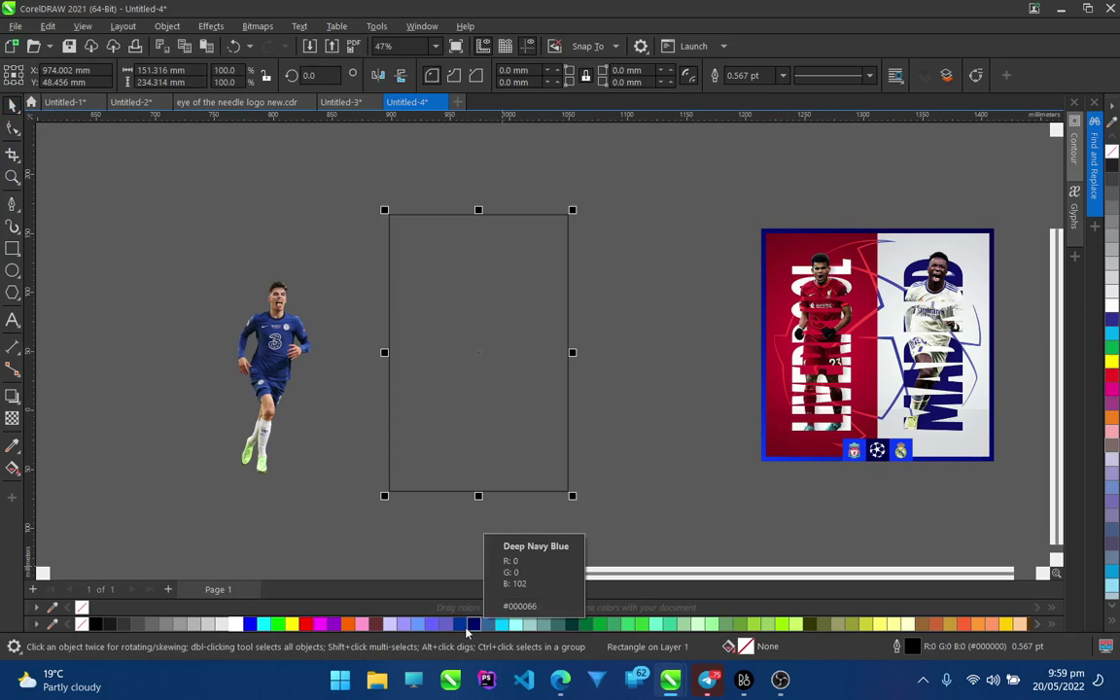
left_click(505, 624)
right_click(82, 624)
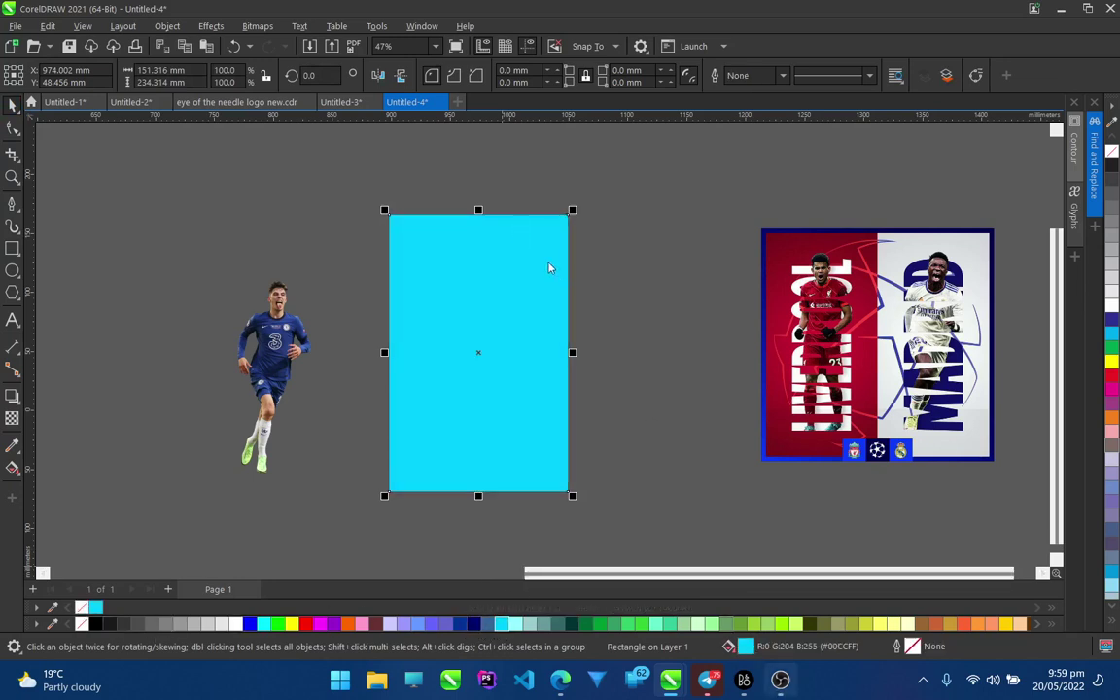
Step: Change the rectangle's uniform fill to dark blue #0F3B94 using the HSB colour viewer
key("shift+F11")
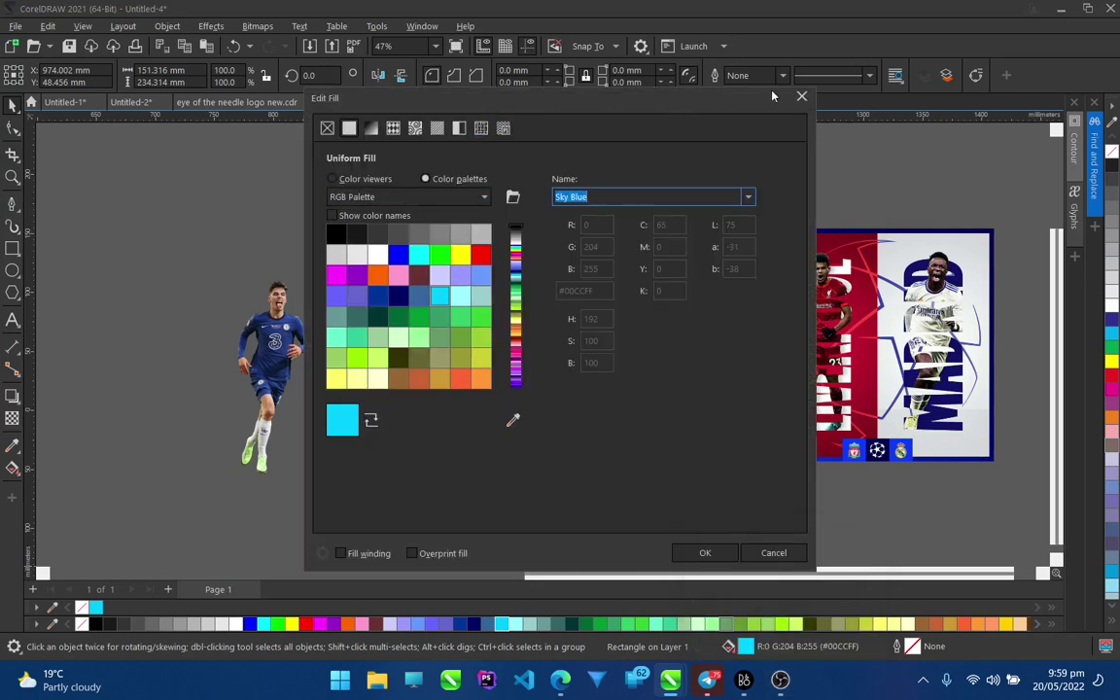
left_click_drag(667, 107, 924, 65)
left_click(587, 140)
left_click(745, 275)
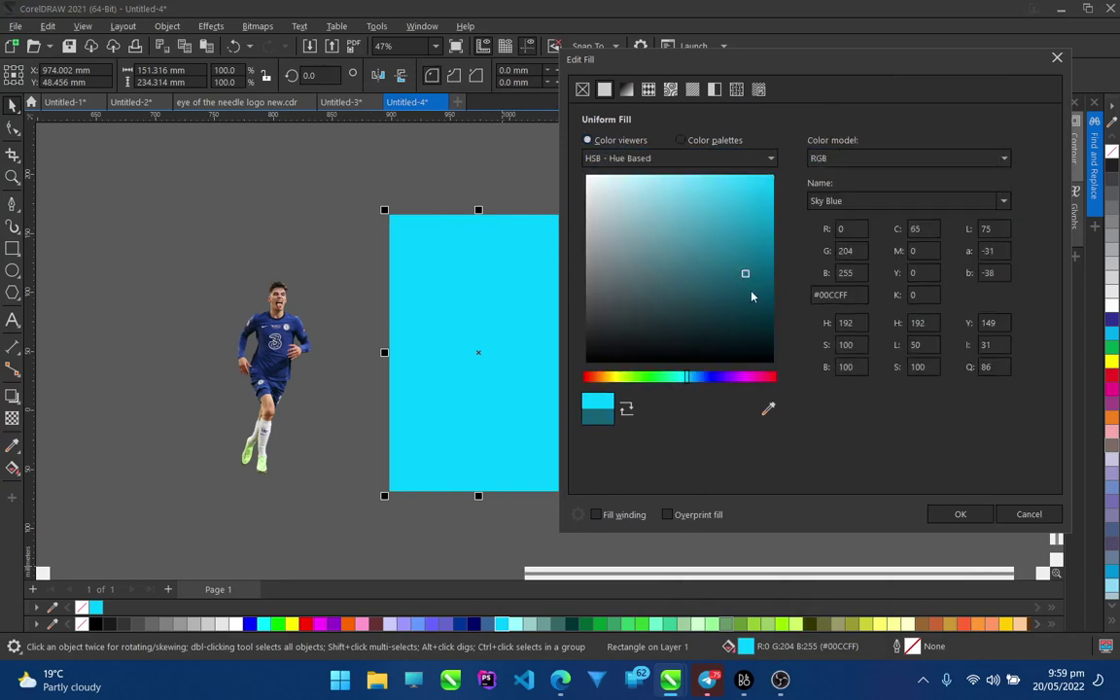
left_click(750, 291)
left_click(700, 379)
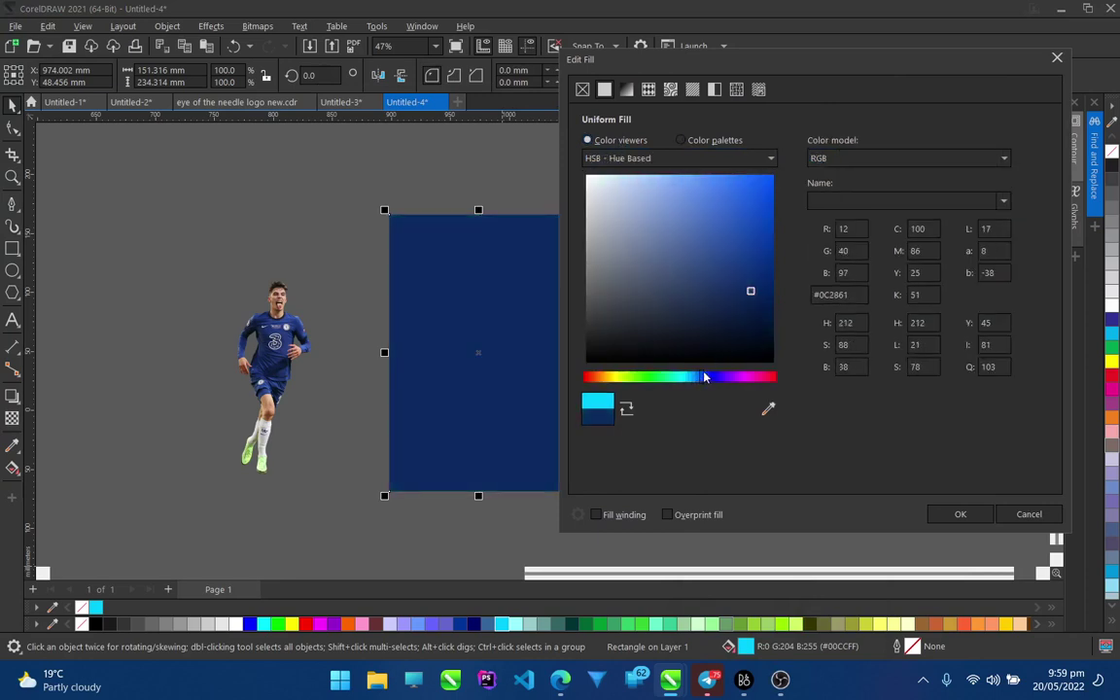
left_click(735, 232)
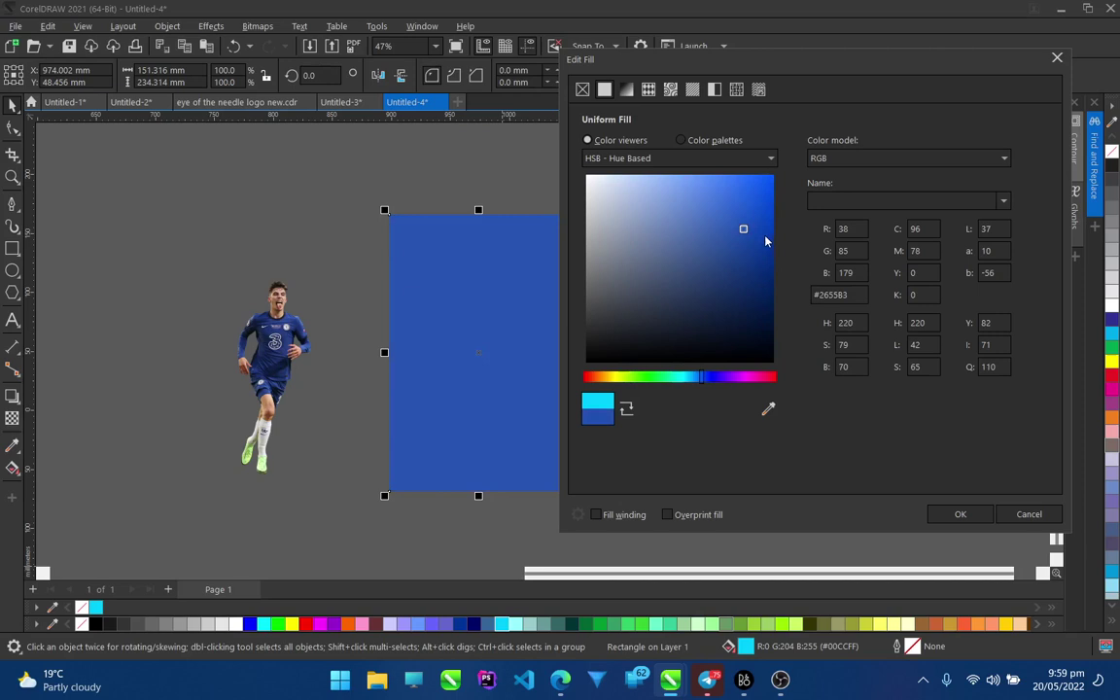
left_click(756, 255)
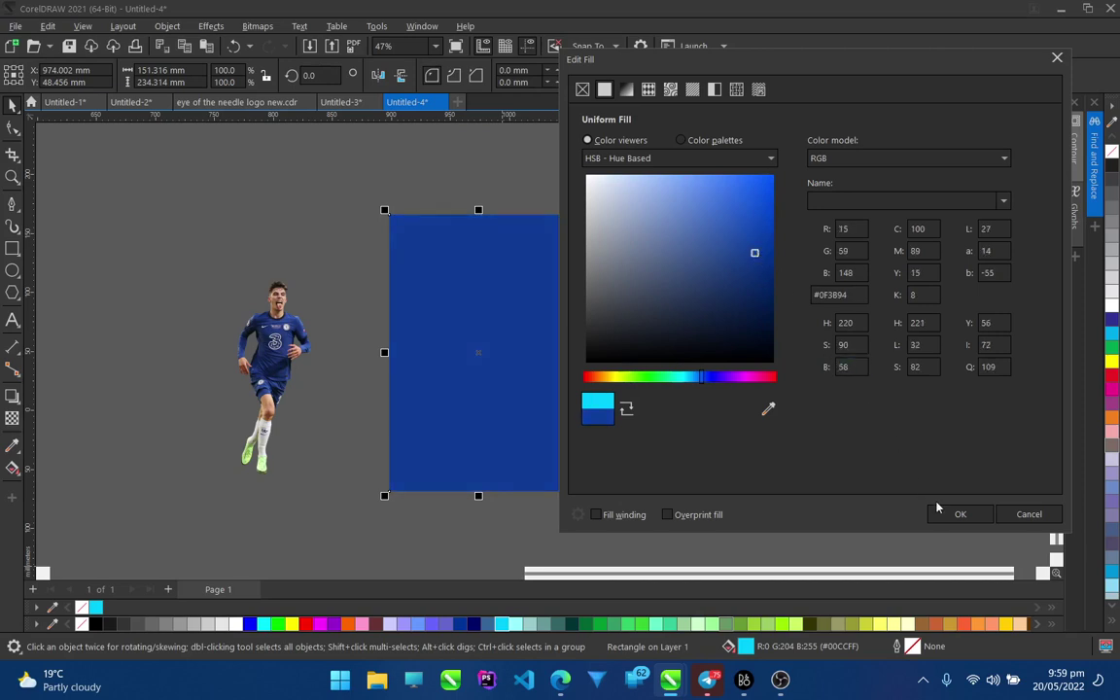
left_click(938, 511)
left_click(650, 278)
Step: Add the artistic text CHELSEA beside the player and enlarge it to about 142 mm wide
scroll(478, 325, "up", 2)
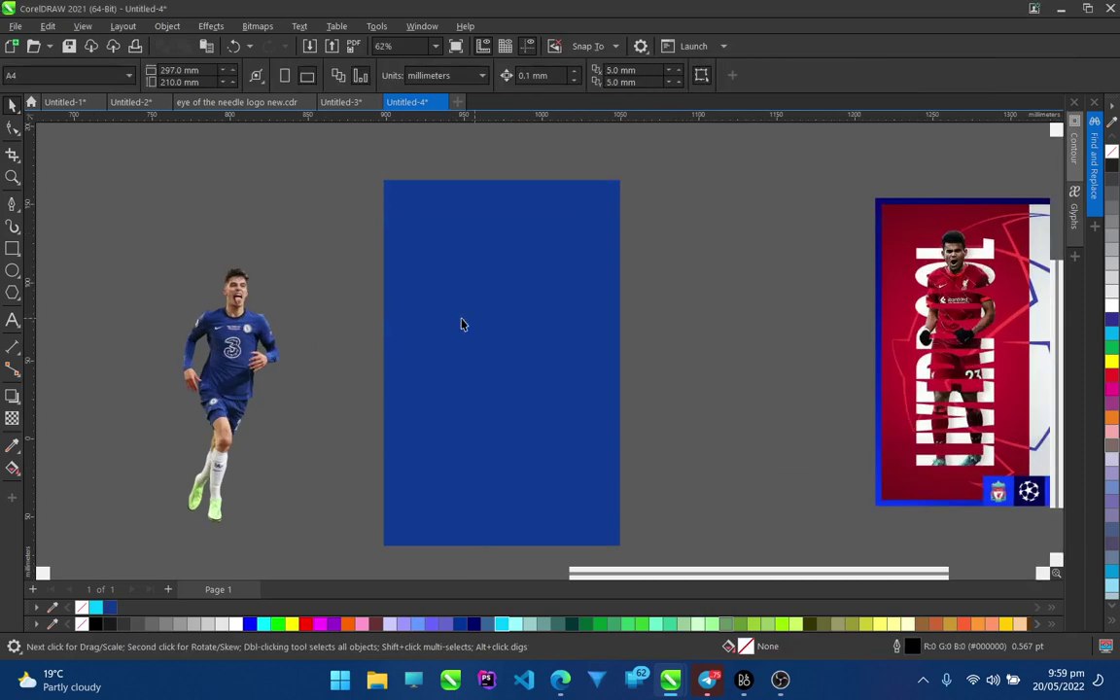
left_click(12, 322)
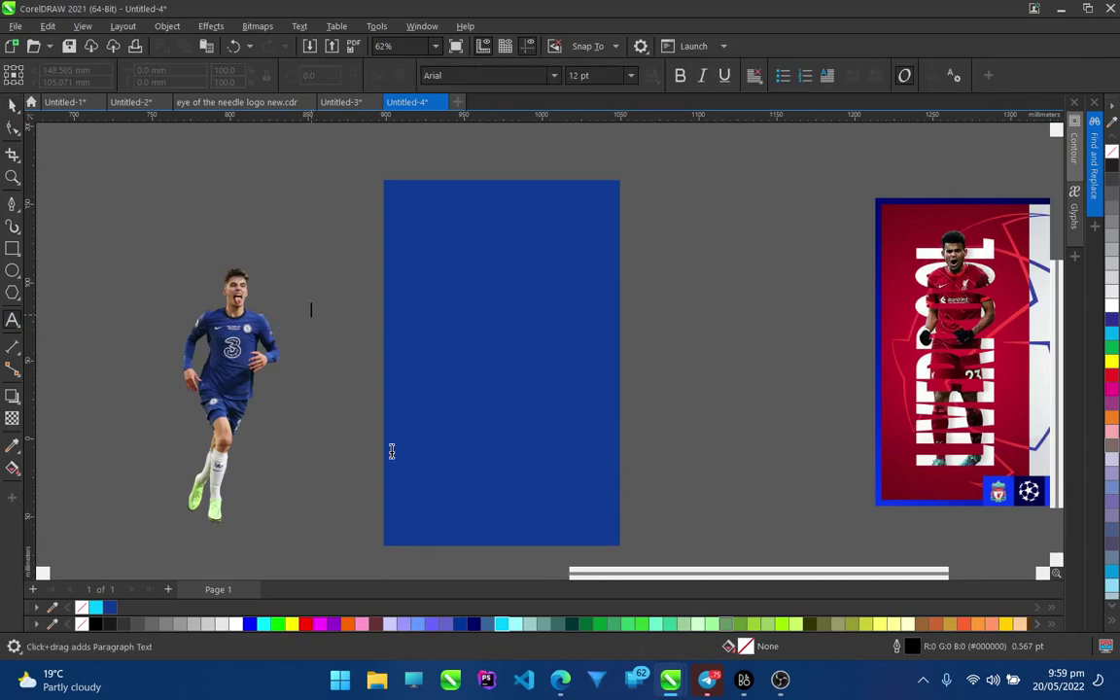
type("CHELSEA")
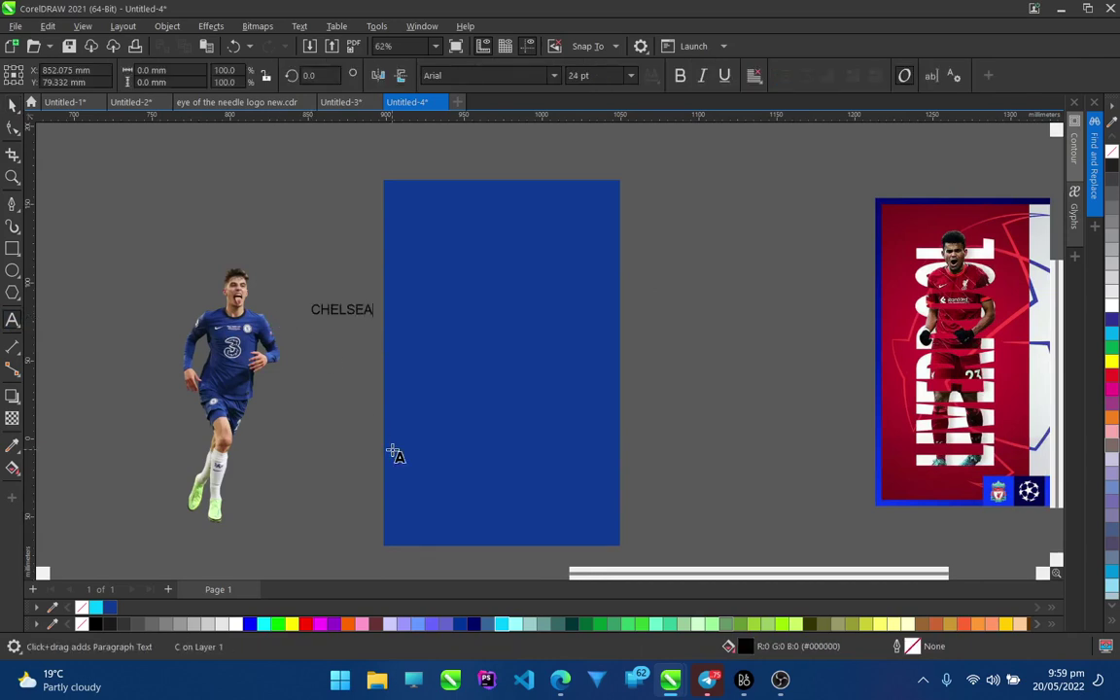
left_click(12, 107)
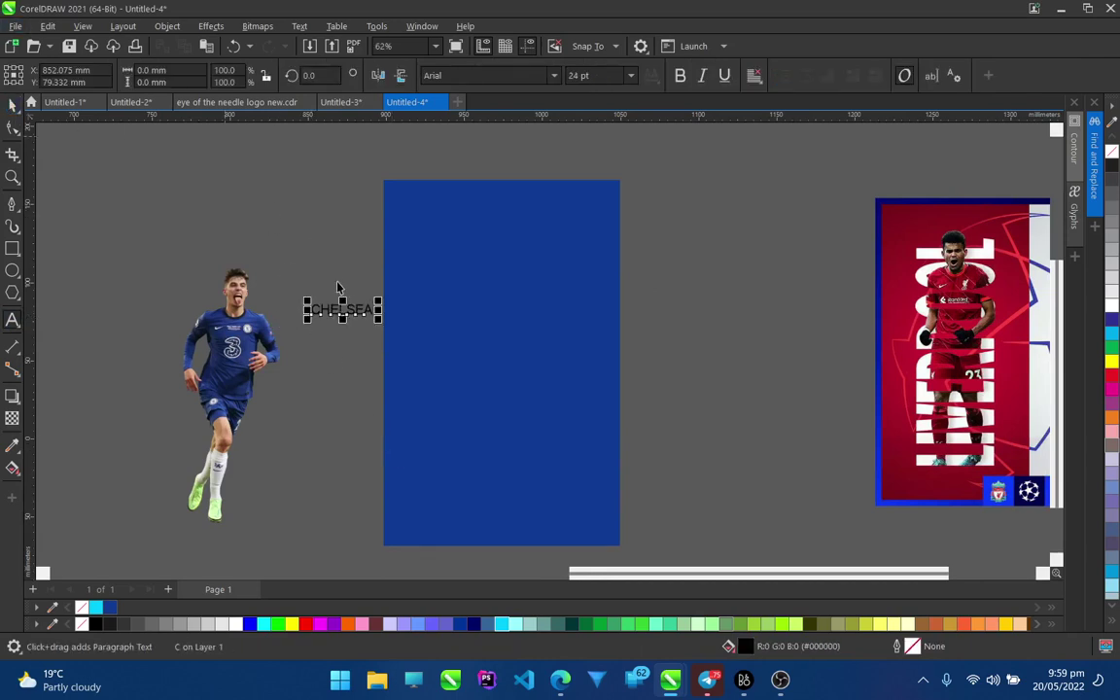
left_click_drag(379, 303, 544, 250)
Step: Set the CHELSEA text in Montserrat Black and enlarge it to about 212 mm wide
left_click_drag(544, 124, 544, 125)
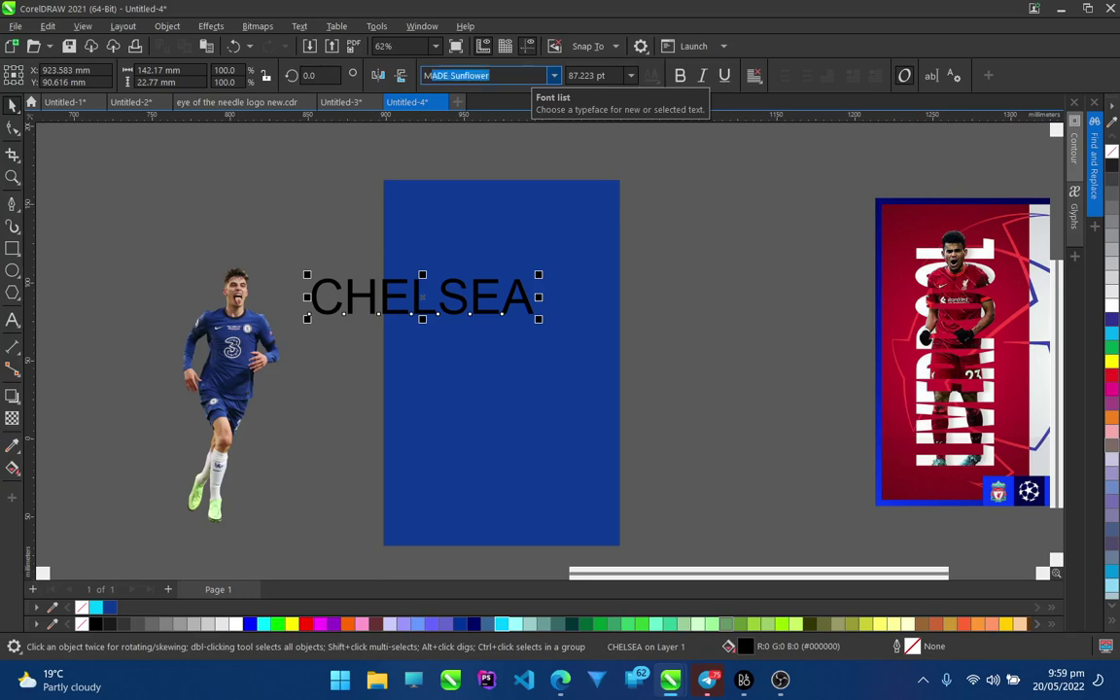
type("ontserrat")
key("Return")
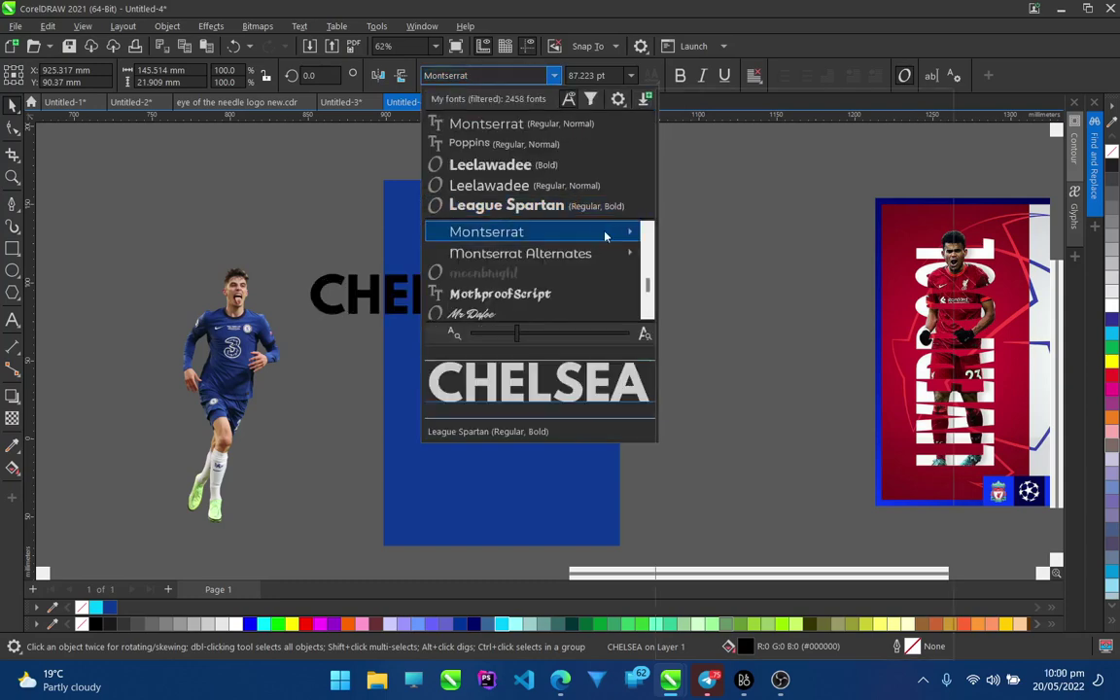
mouse_move(605, 236)
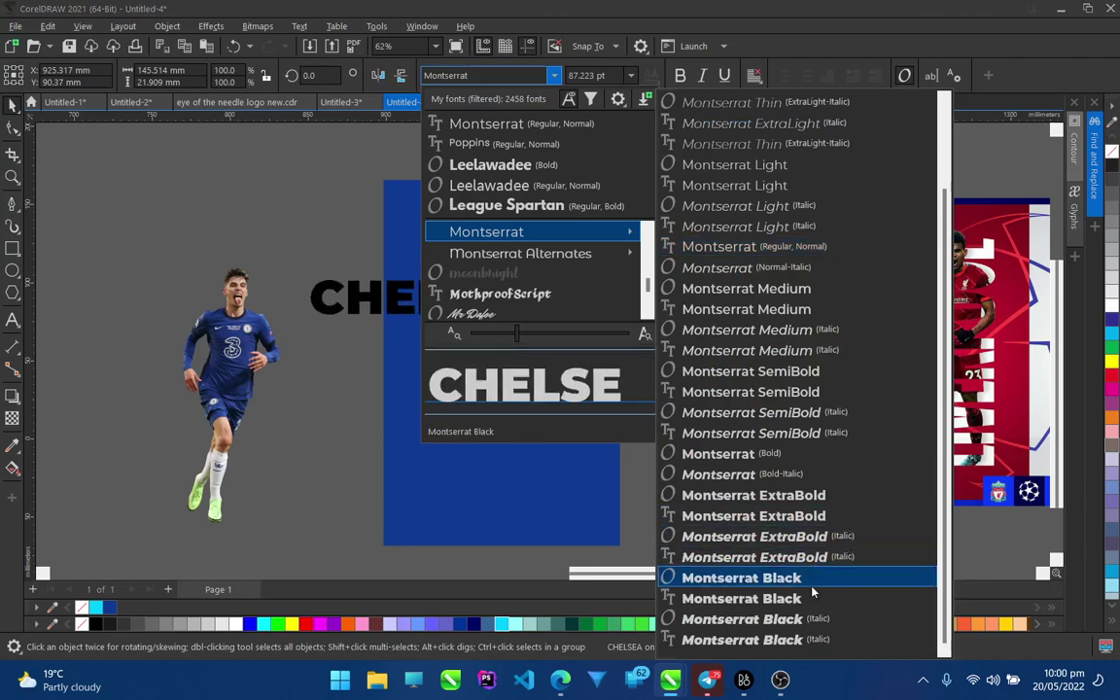
left_click(739, 577)
left_click_drag(563, 327, 650, 361)
Step: Try to rotate the CHELSEA text 90 degrees and place it upright over the blue rectangle
left_click(559, 308)
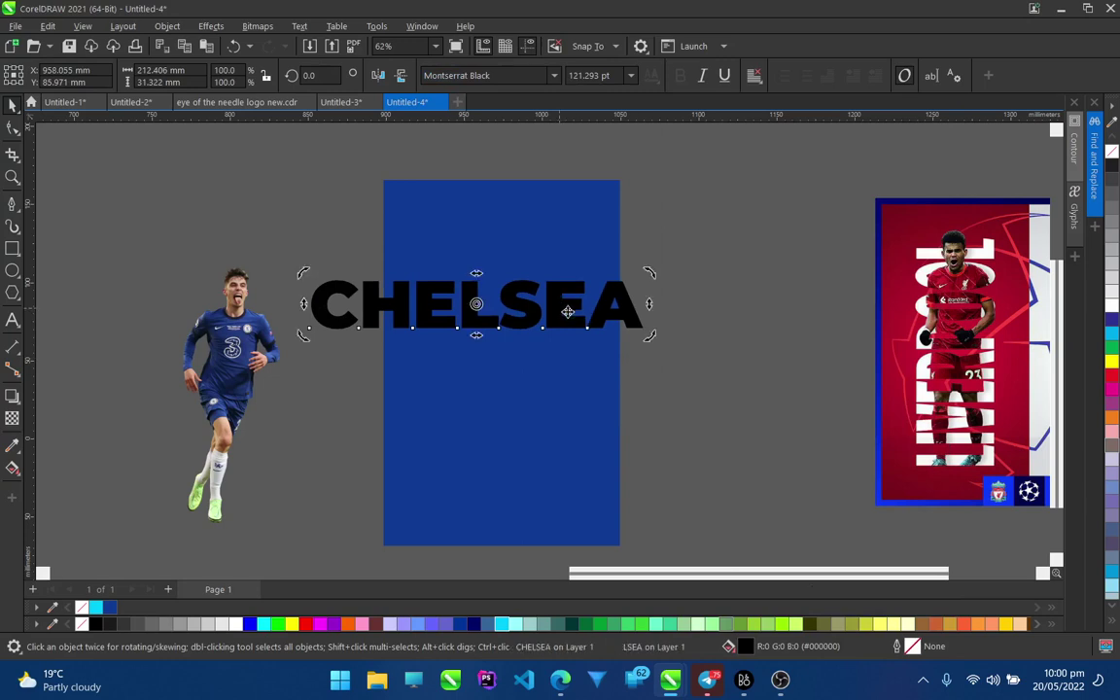
left_click_drag(651, 282, 494, 294)
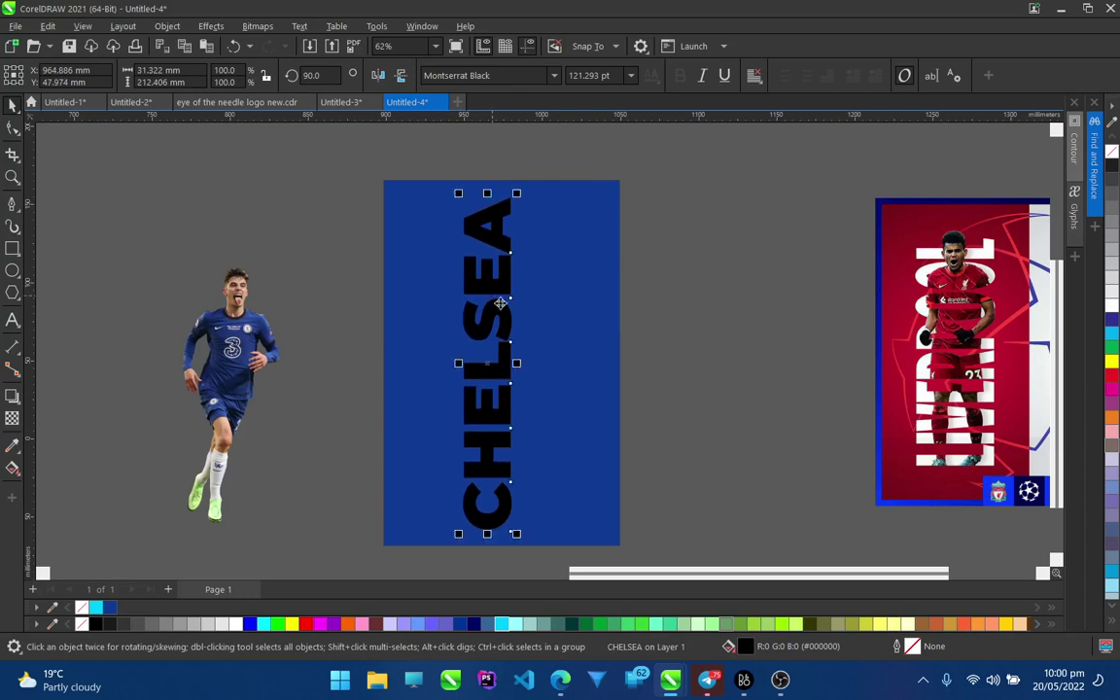
key("ctrl+z")
key("ctrl+z")
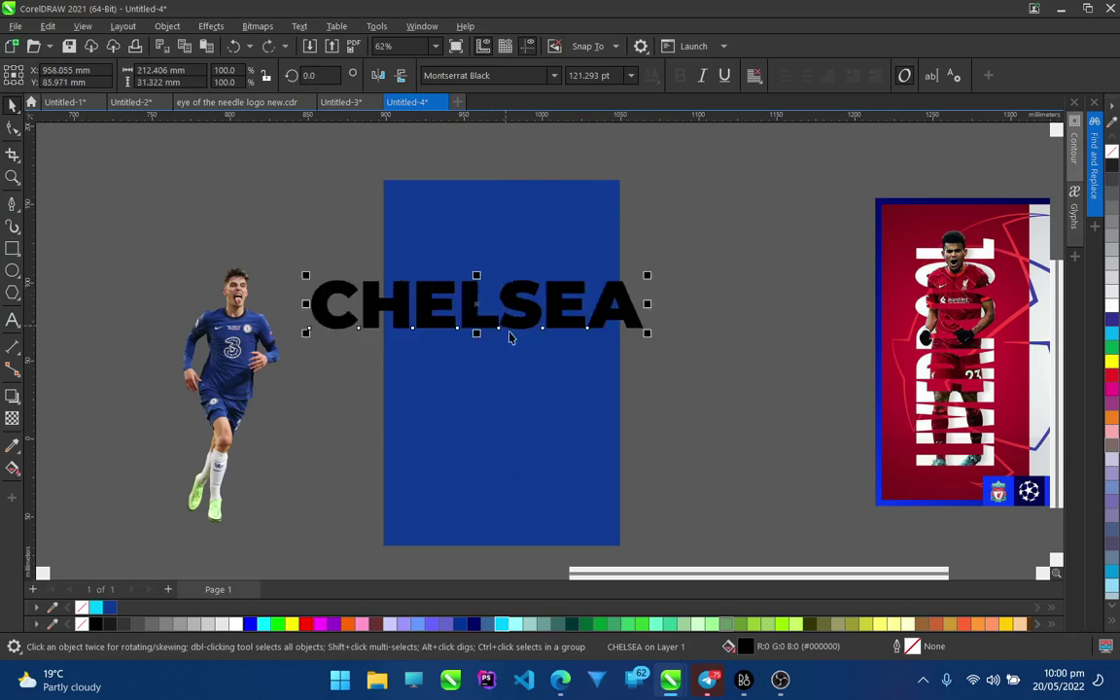
Step: Try the CHELSEA text in Bebas, enlarged to about 188 mm wide, and undo the font and size changes
left_click(605, 294)
left_click_drag(610, 291, 625, 297)
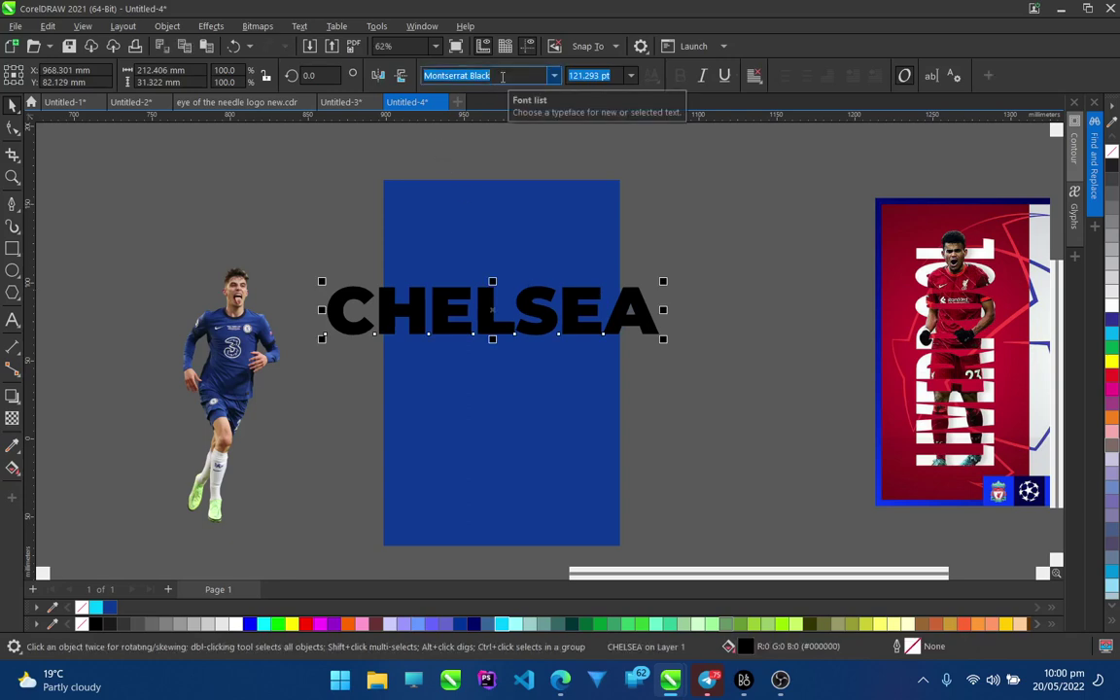
type("Bebas")
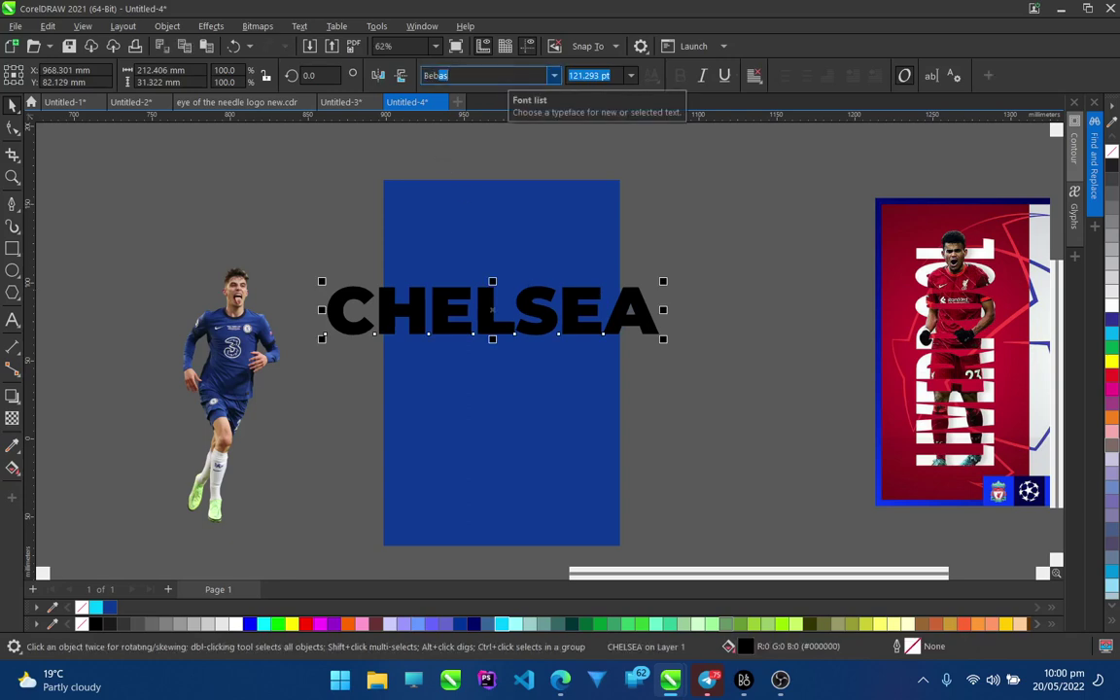
key("Return")
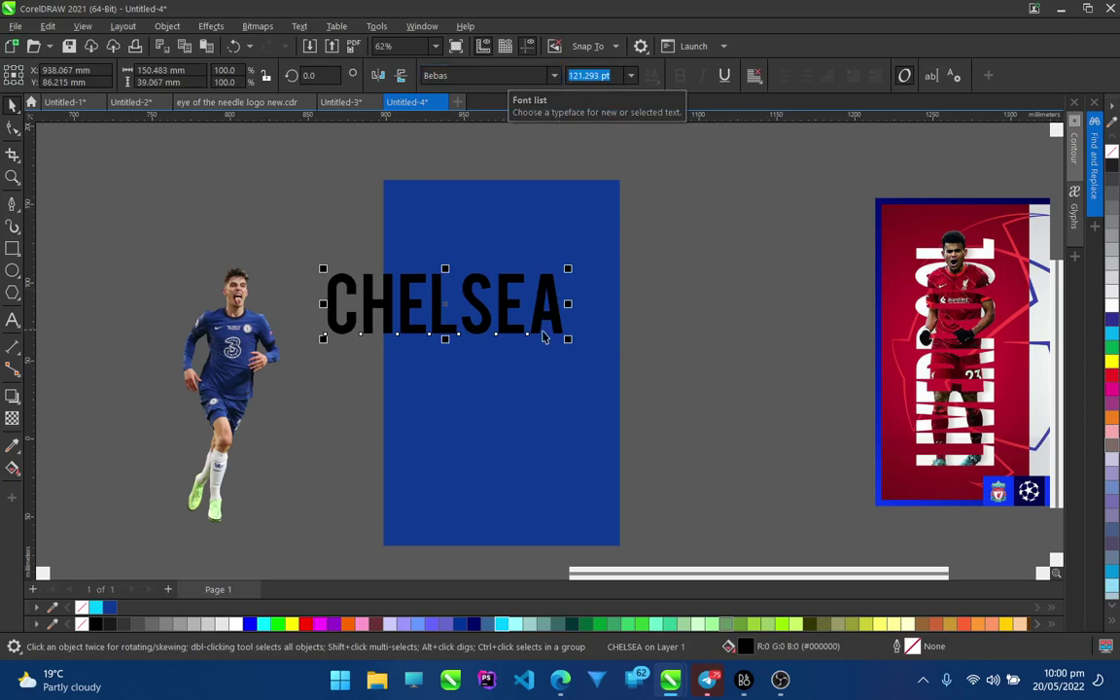
left_click_drag(564, 336, 625, 350)
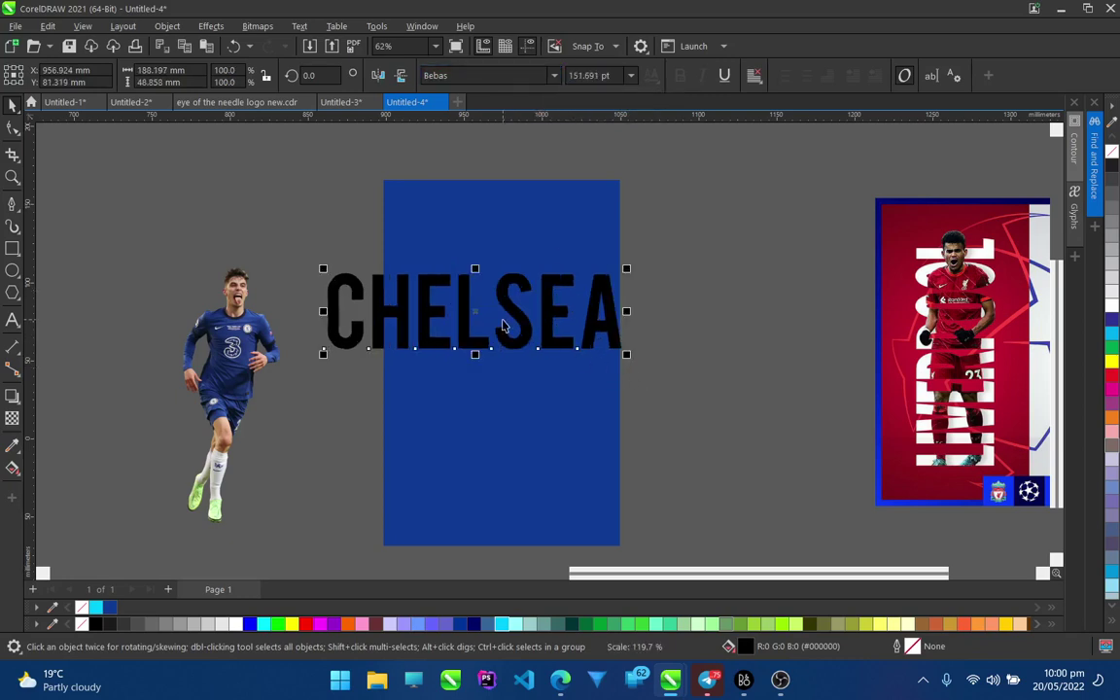
scroll(504, 321, "up", 1)
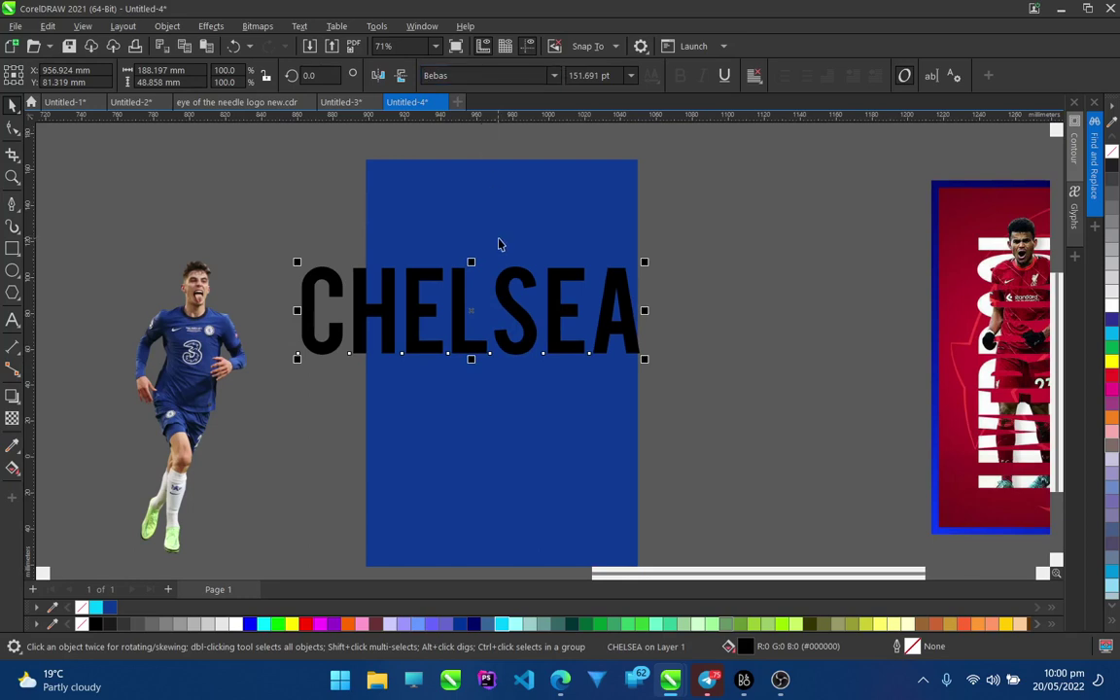
scroll(498, 243, "down", 1)
scroll(534, 292, "up", 1)
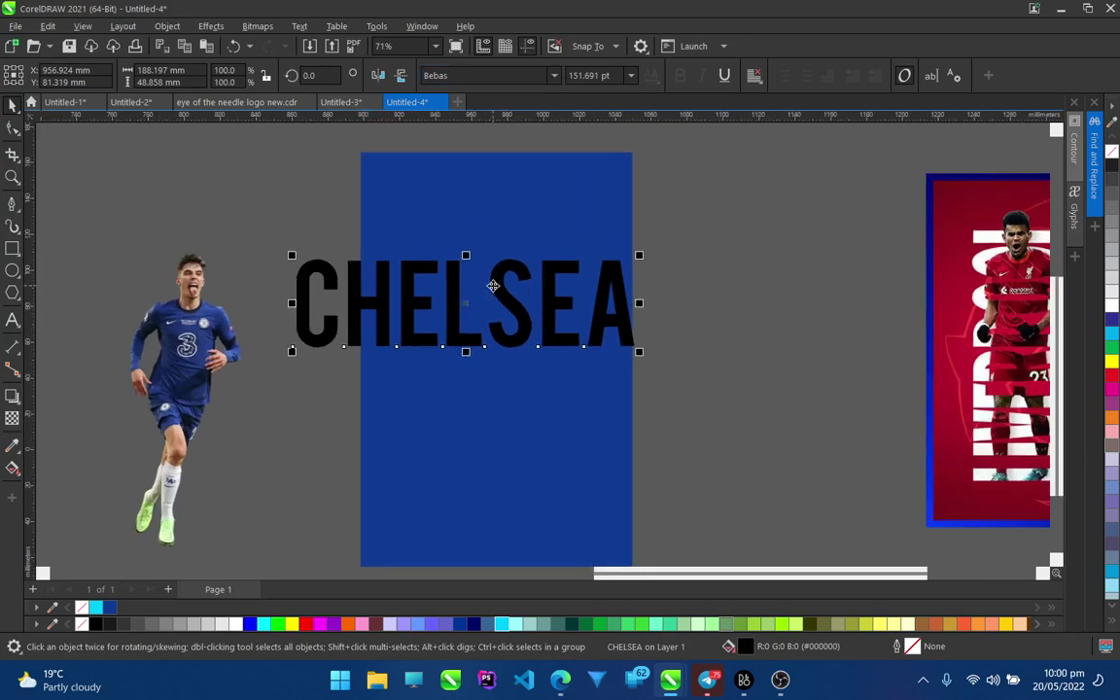
key("ctrl+z")
key("ctrl+z")
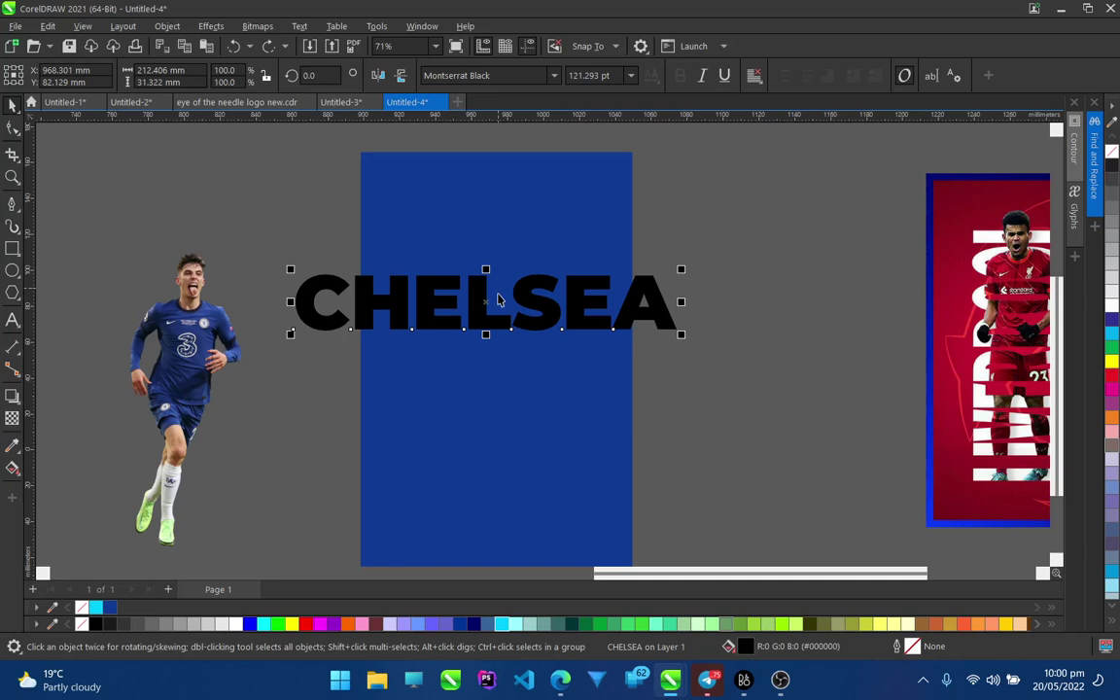
Step: Stretch the CHELSEA text vertically and rotate it 90 degrees, scaled to stand about 53 mm wide and 177 mm tall
left_click_drag(484, 339, 489, 397)
left_click_drag(490, 353, 516, 360)
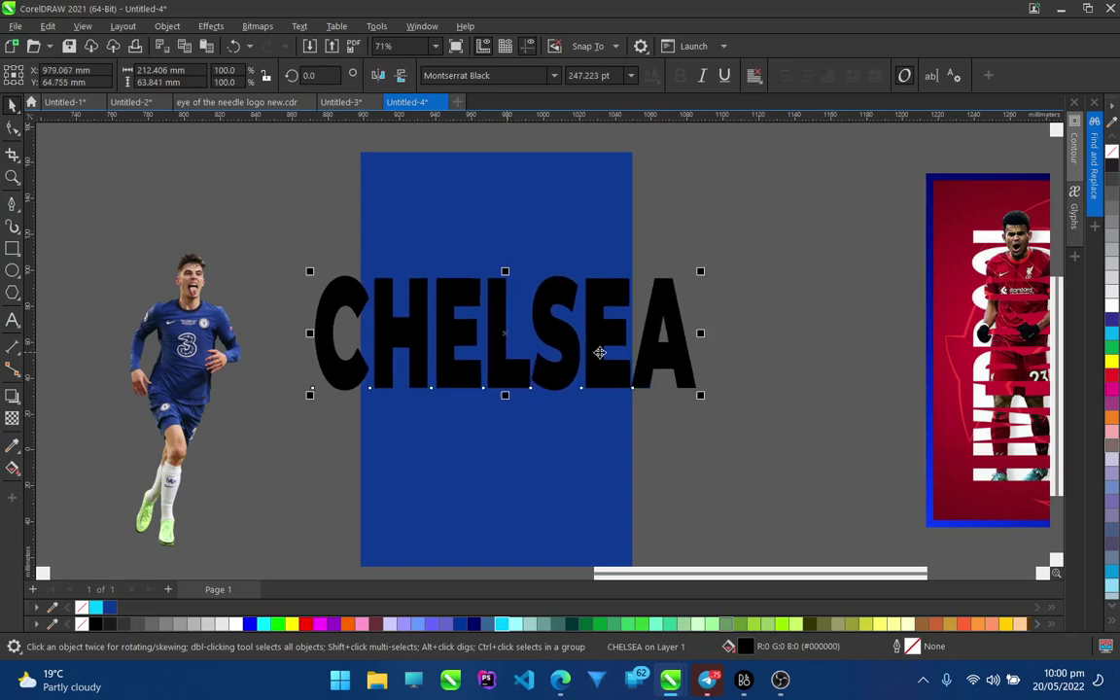
left_click_drag(706, 403, 524, 309)
left_click(481, 367)
mouse_move(548, 187)
left_mouse_down()
mouse_move(536, 214)
mouse_move(541, 203)
left_mouse_up()
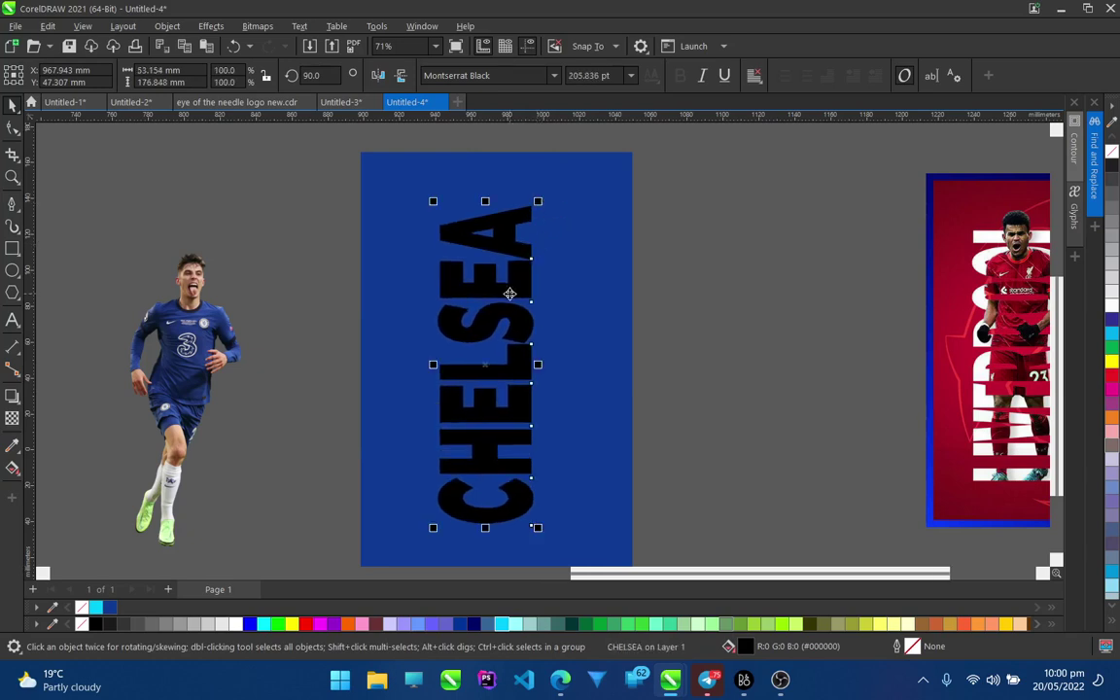
Step: Centre the CHELSEA text on the blue rectangle, fill it white and move it slightly lower
scroll(583, 301, "down", 1)
left_click(597, 334, "shift")
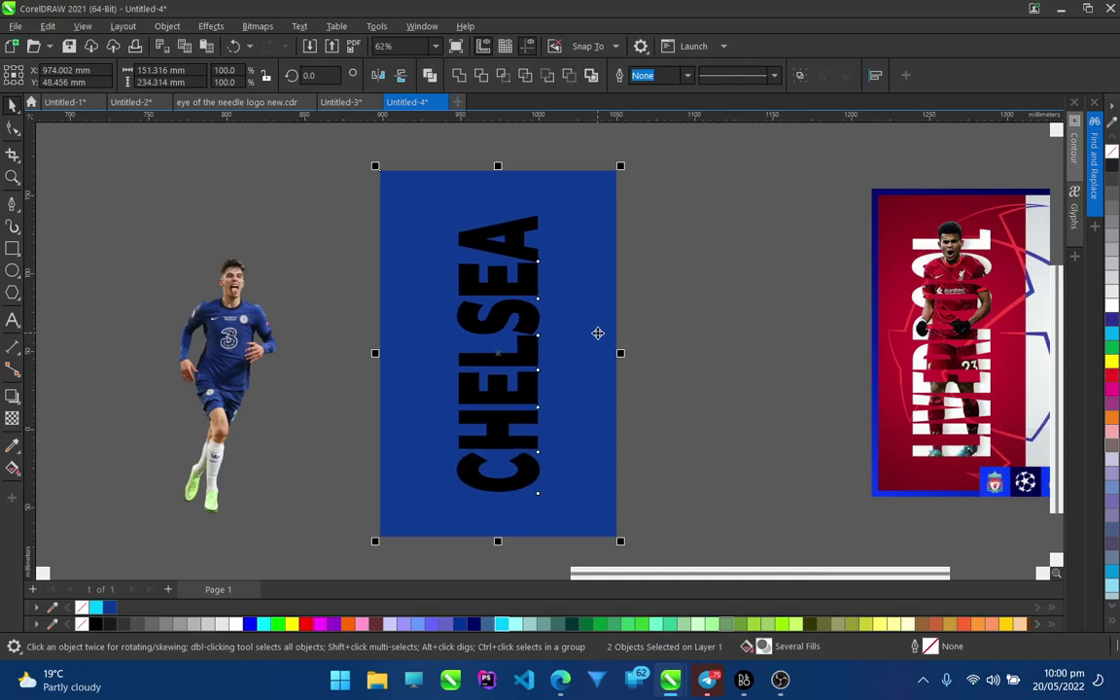
key("Escape")
left_click(516, 375)
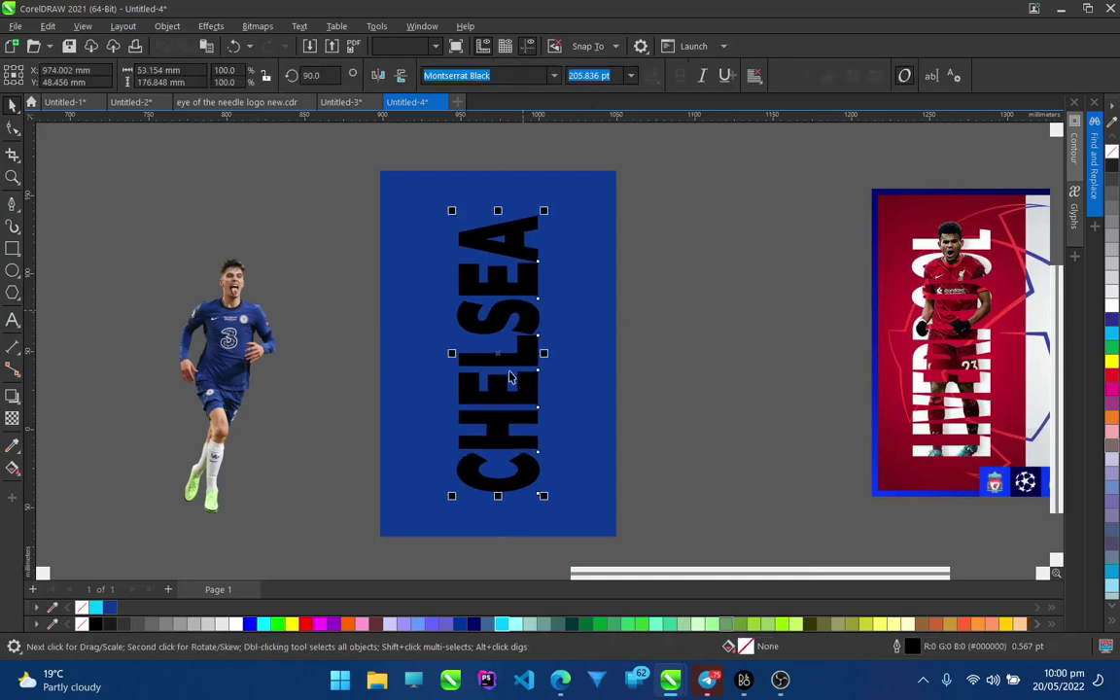
left_click(234, 623)
left_click(324, 430)
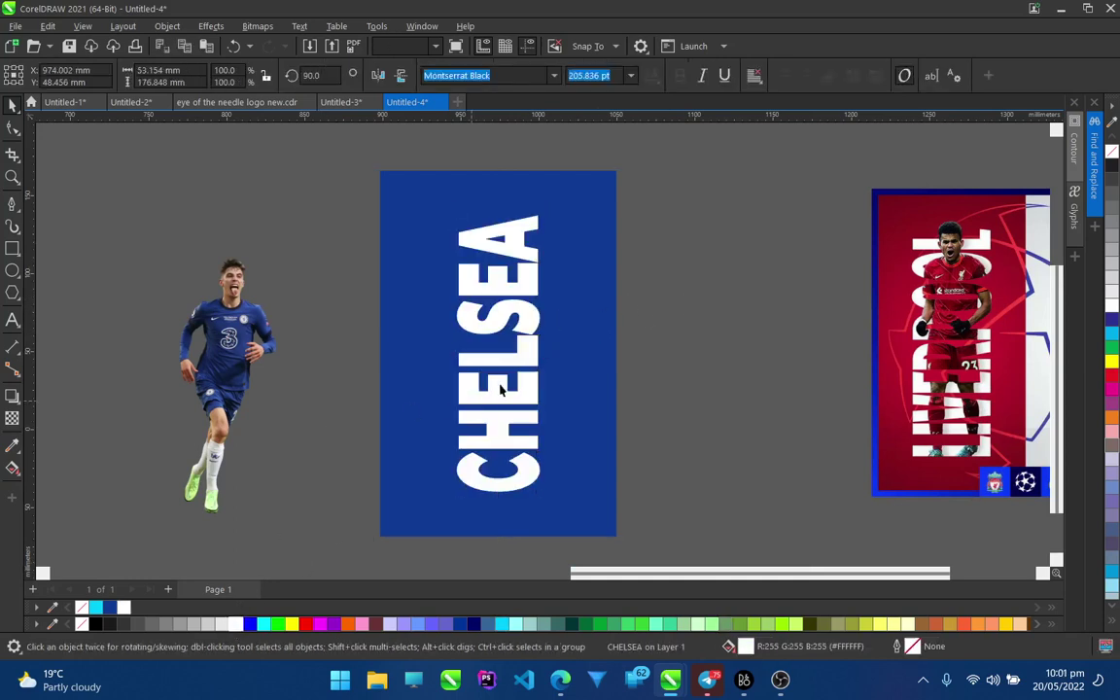
left_click_drag(515, 298, 513, 303)
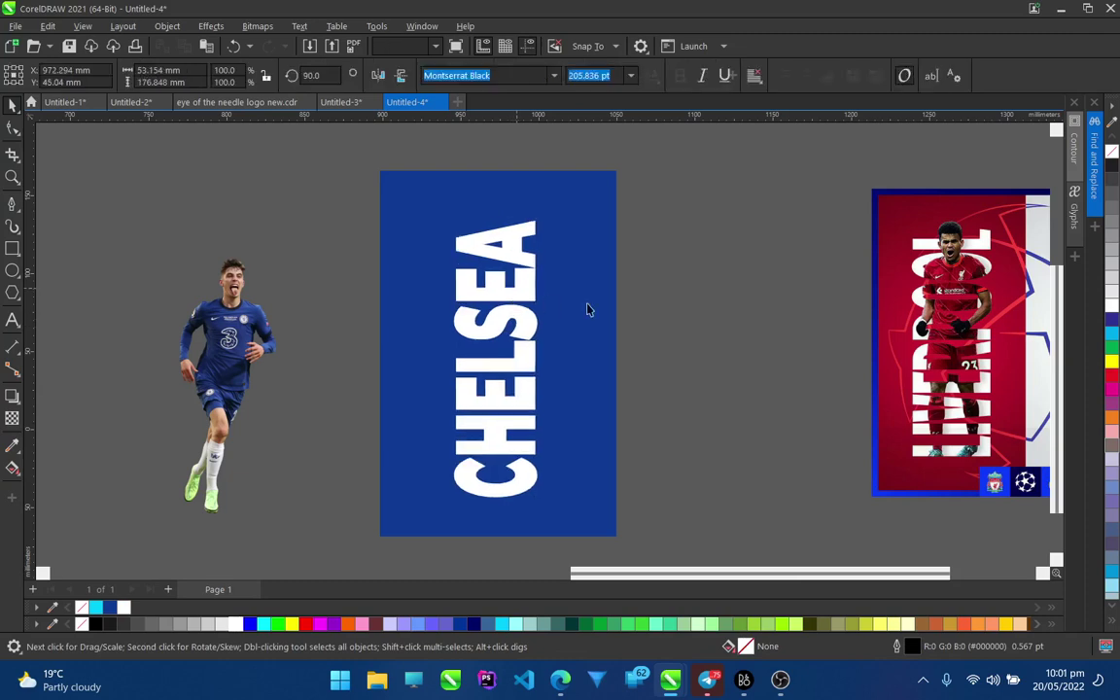
Step: Enlarge the player to about 75 × 196 mm and place it in front of the CHELSEA text on the blue rectangle
left_click_drag(218, 350, 304, 308)
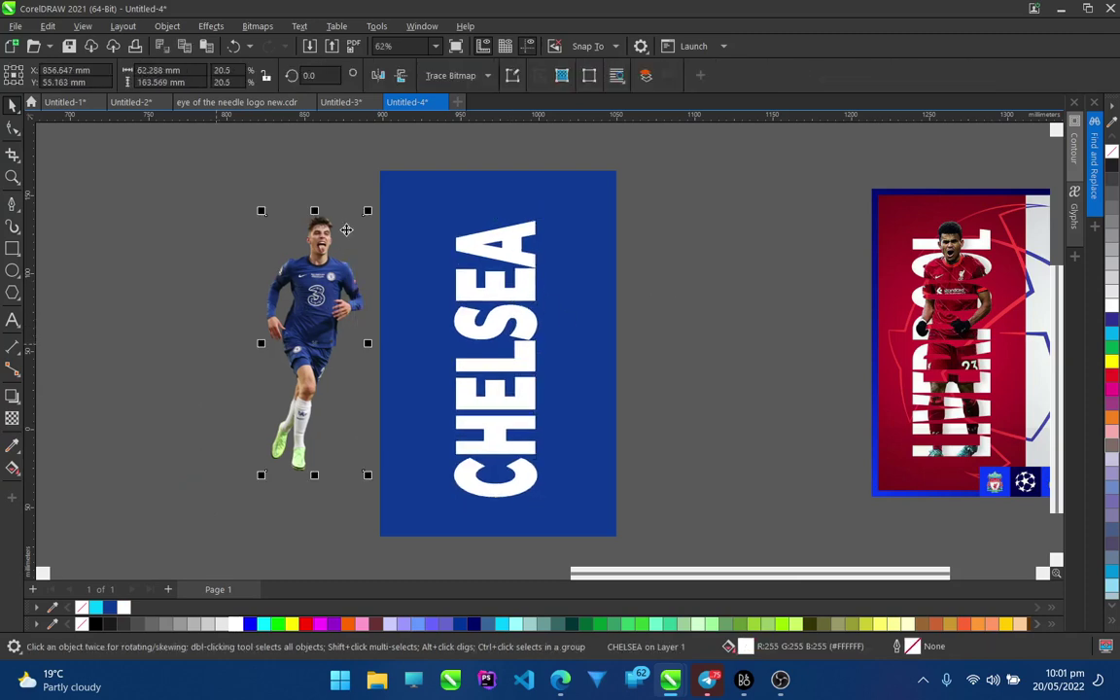
left_click_drag(382, 203, 441, 154)
left_click_drag(336, 273, 503, 336)
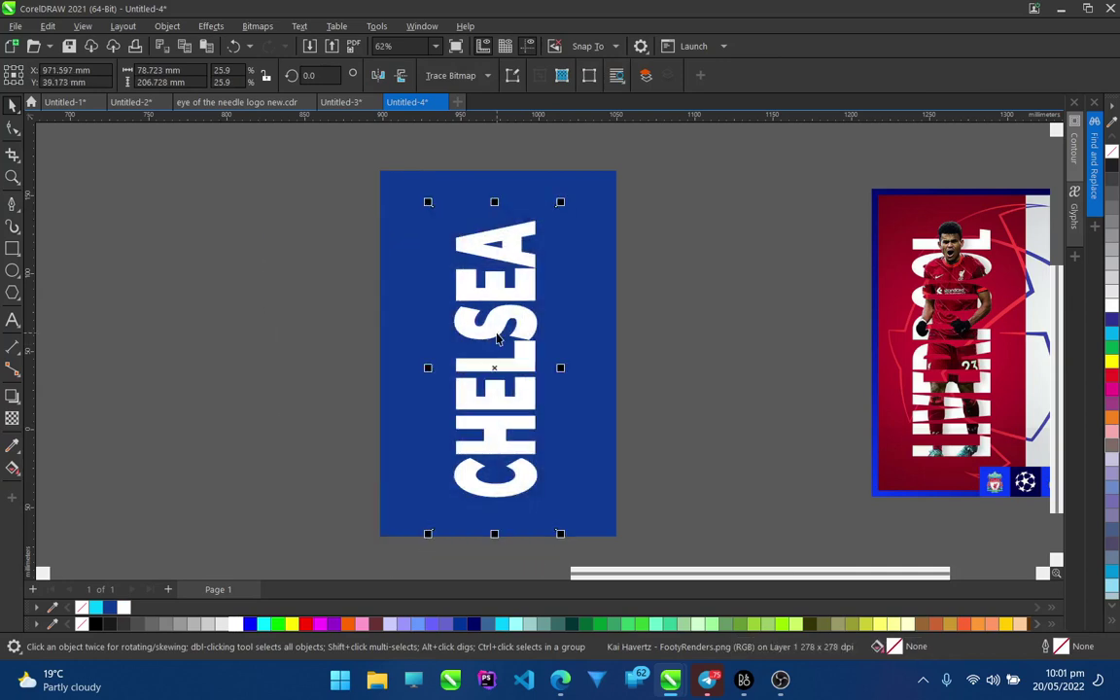
key("ctrl+x")
key("ctrl+v")
left_click(472, 326)
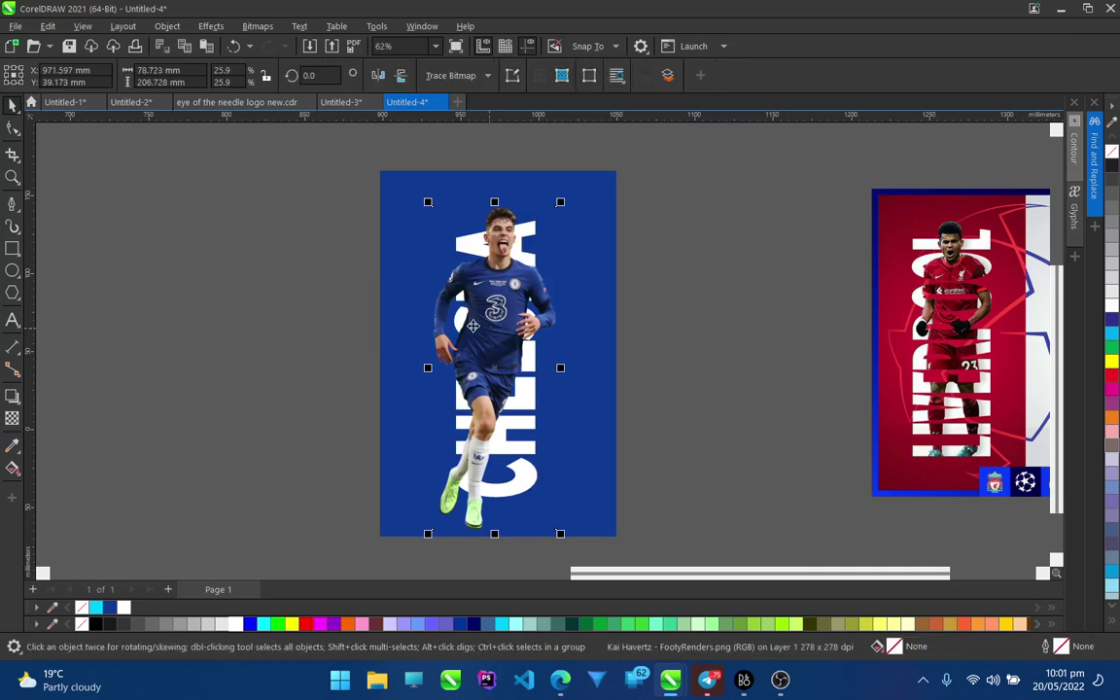
left_click_drag(430, 542, 435, 518)
left_click_drag(489, 378, 491, 381)
scroll(515, 365, "up", 2)
scroll(510, 360, "down", 2)
Step: Move the player image off the poster and PowerClip it inside the CHELSEA text
left_click_drag(495, 324, 705, 328)
right_click(705, 328)
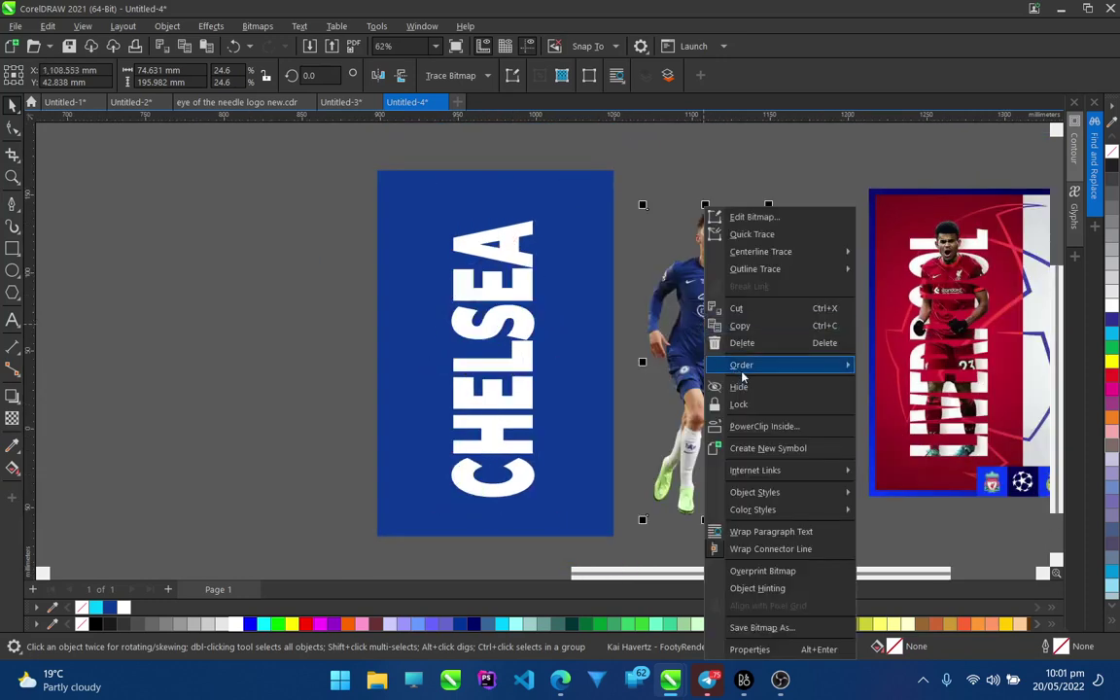
left_click(754, 427)
left_click(520, 360)
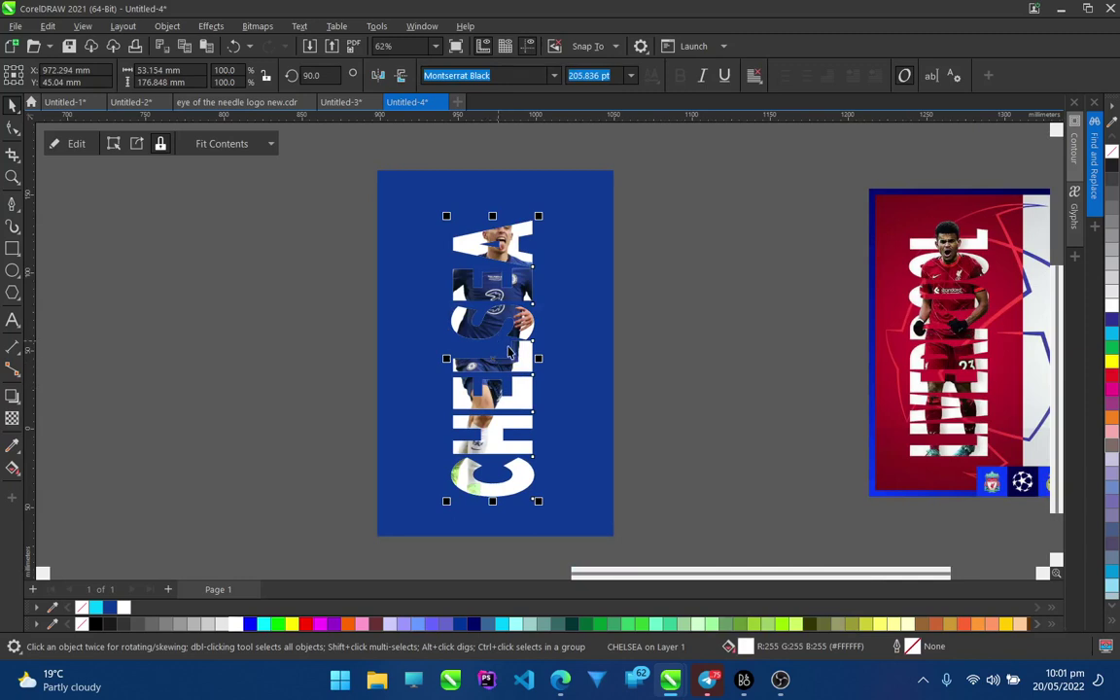
Step: Reposition the player inside the CHELSEA PowerClip, finish editing and place a matching copy of the player in front of the lettering
double_click(520, 358)
scroll(505, 370, "up", 2)
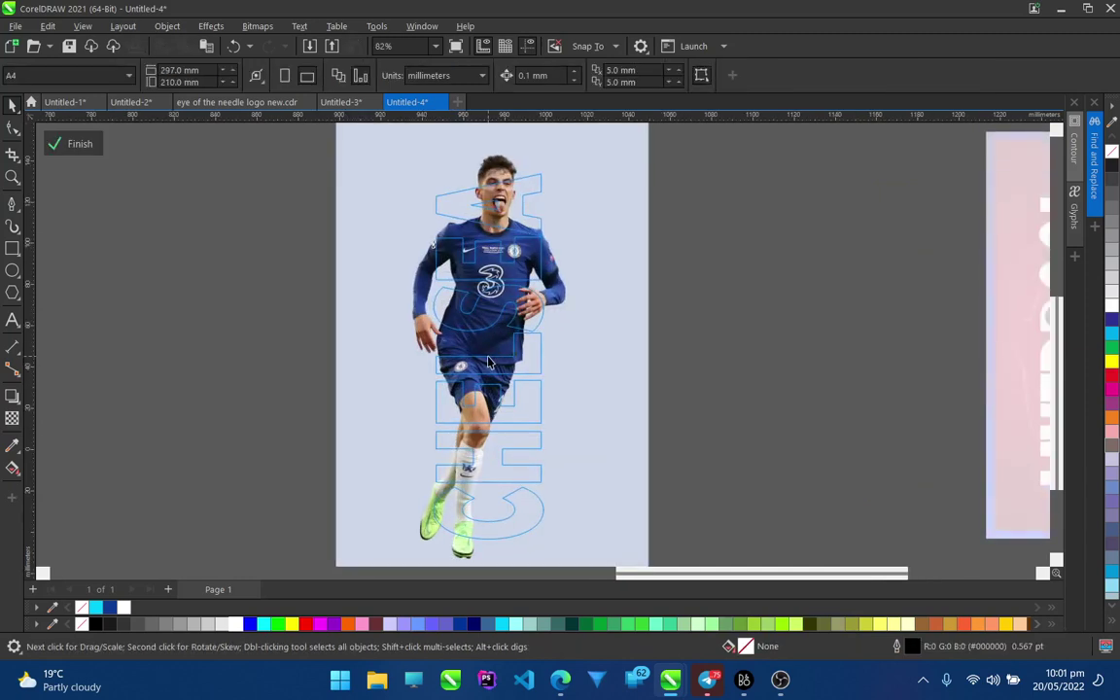
left_click(505, 364)
left_click_drag(505, 357, 498, 355)
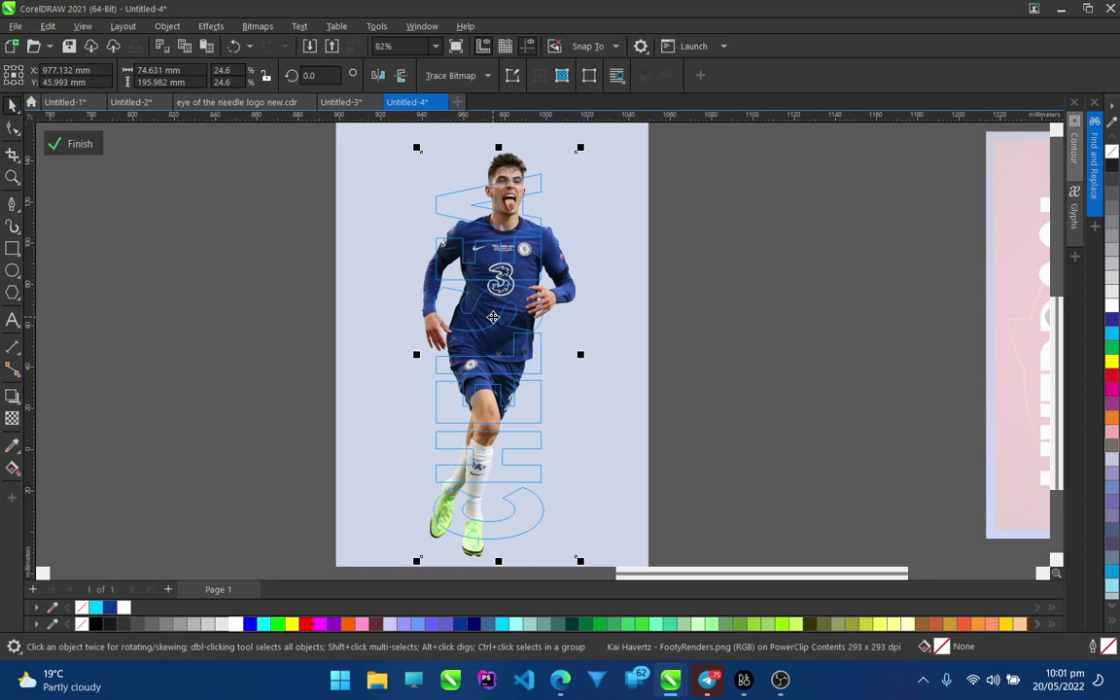
left_click(711, 342, "ctrl")
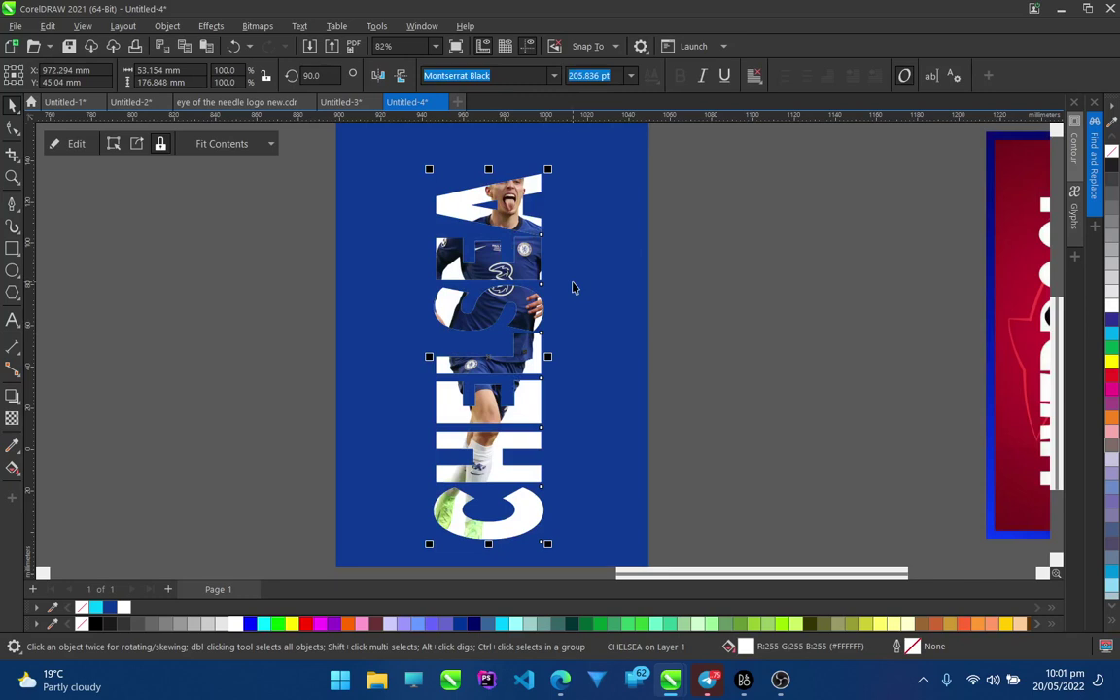
key("ctrl+z")
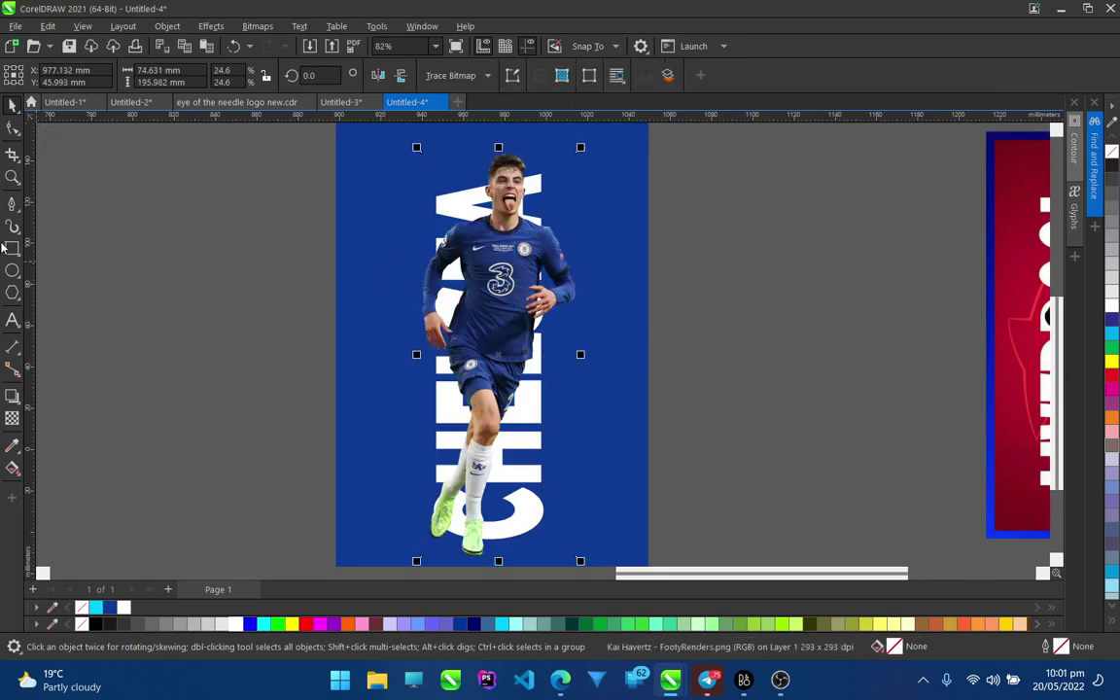
Step: Draw a rectangle about 162 × 155 mm and move it over the player's lower body, with its upper edge at the waist
left_click(12, 249)
left_click_drag(297, 259, 633, 536)
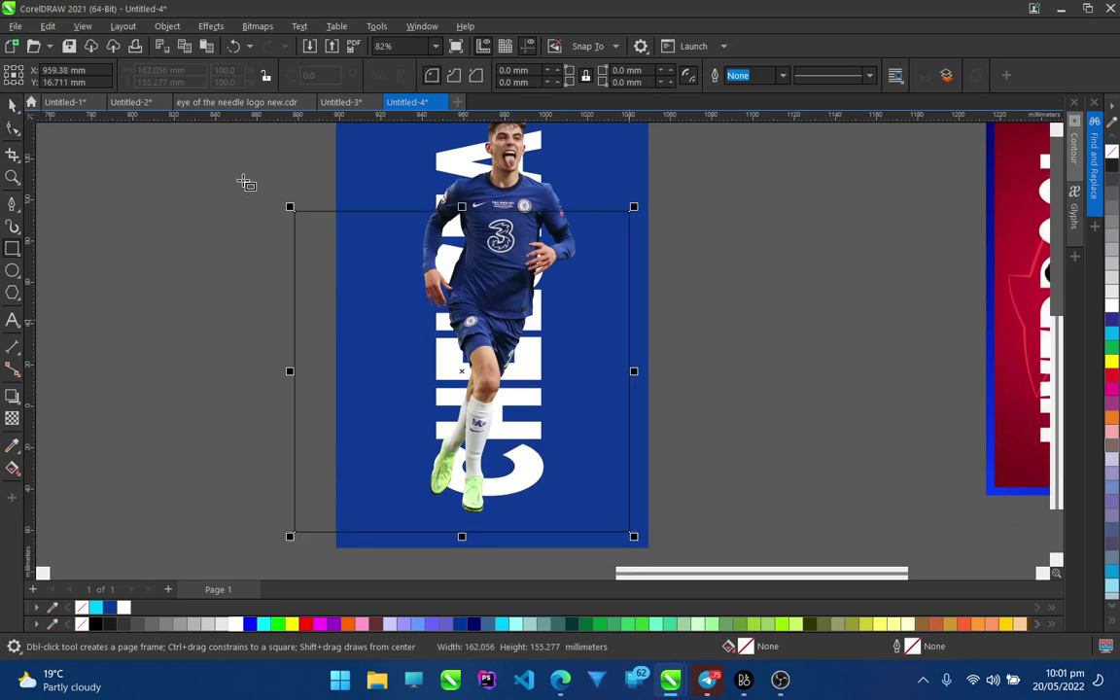
left_click(13, 107)
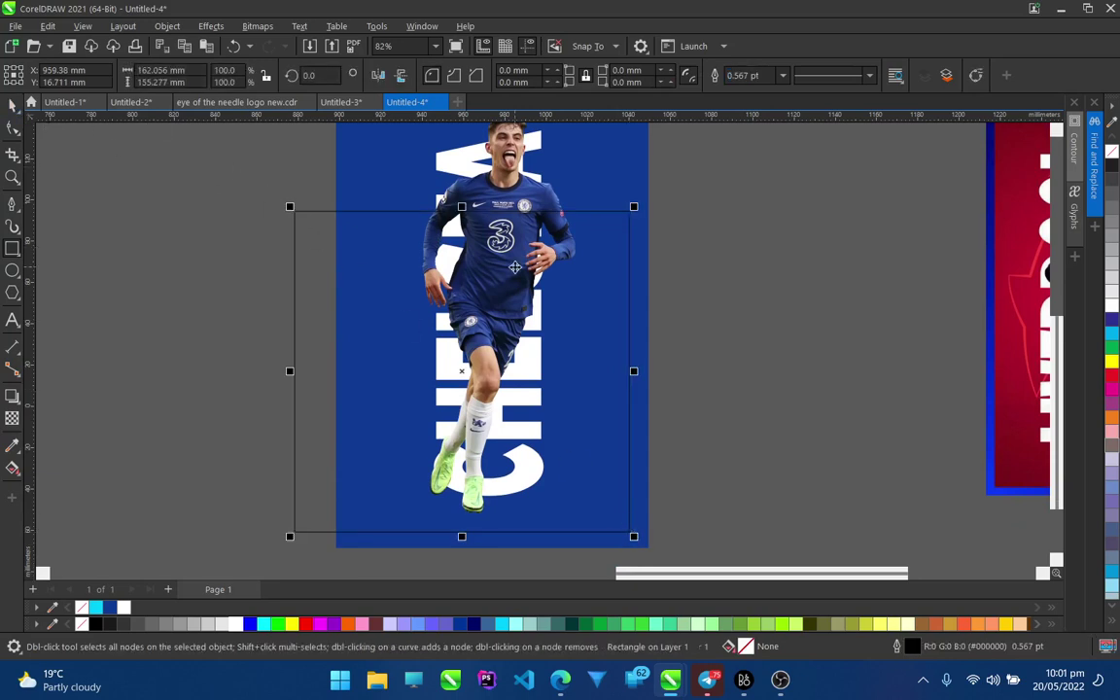
scroll(513, 268, "up", 1)
left_click_drag(473, 237, 504, 403)
left_click_drag(503, 330, 505, 326)
Step: Trim the lower body from the front player image using the rectangle, and delete the rectangle
scroll(491, 305, "up", 4)
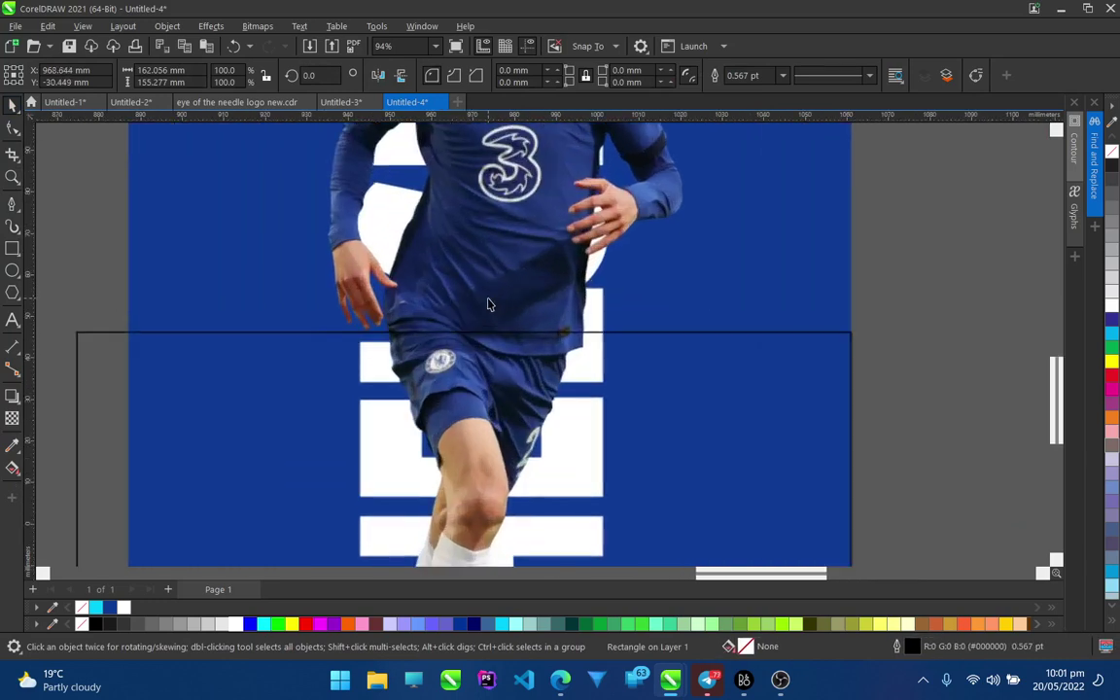
left_click(480, 277, "shift")
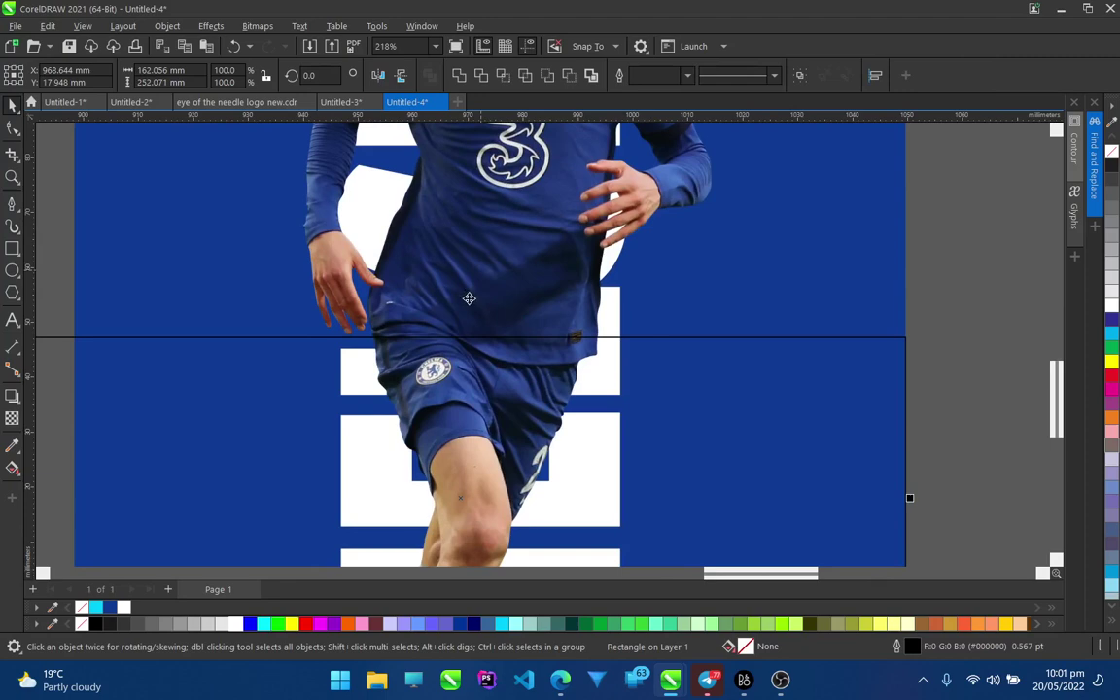
scroll(453, 326, "down", 6)
left_click(532, 416)
scroll(428, 292, "up", 1)
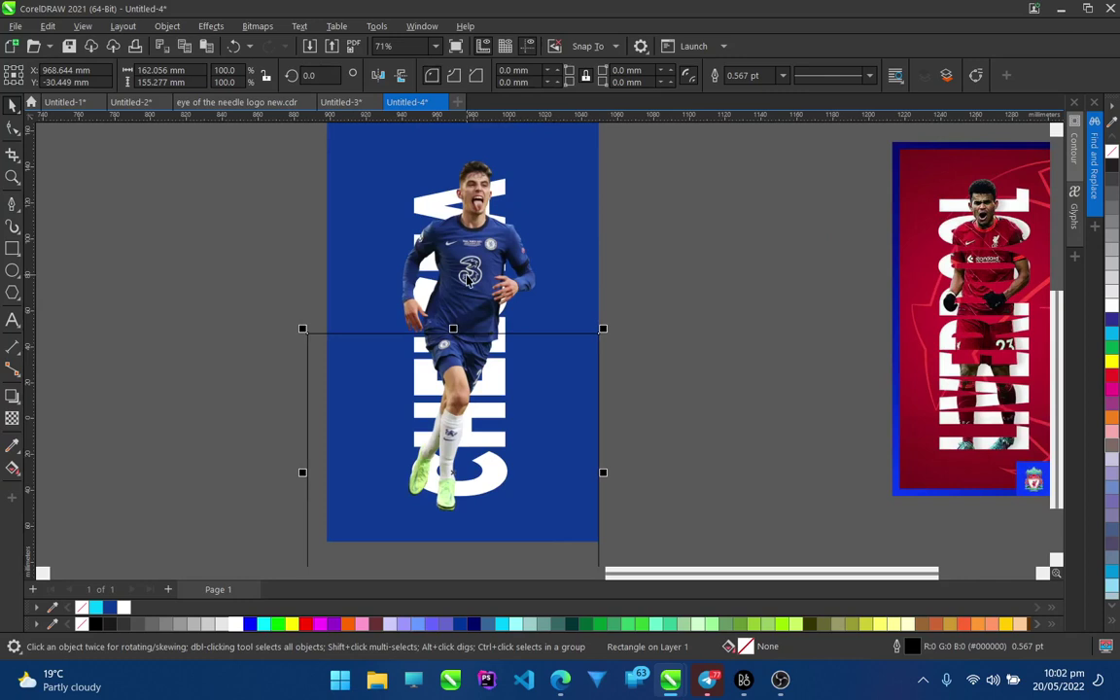
left_click(468, 278, "shift")
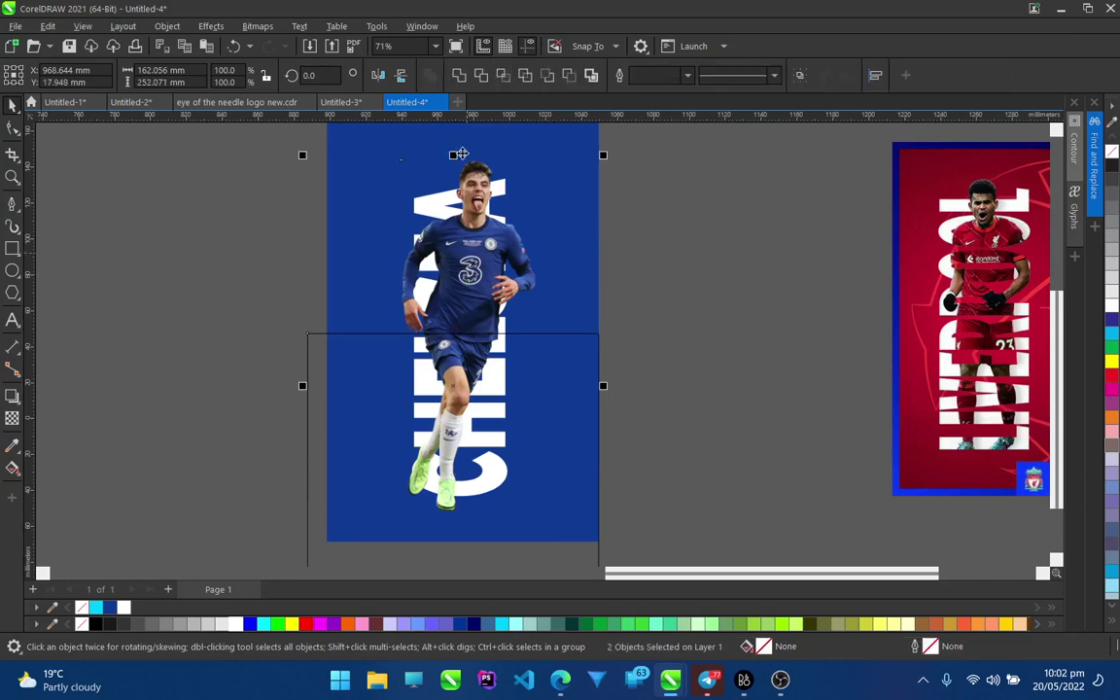
left_click(480, 76)
left_click(549, 372)
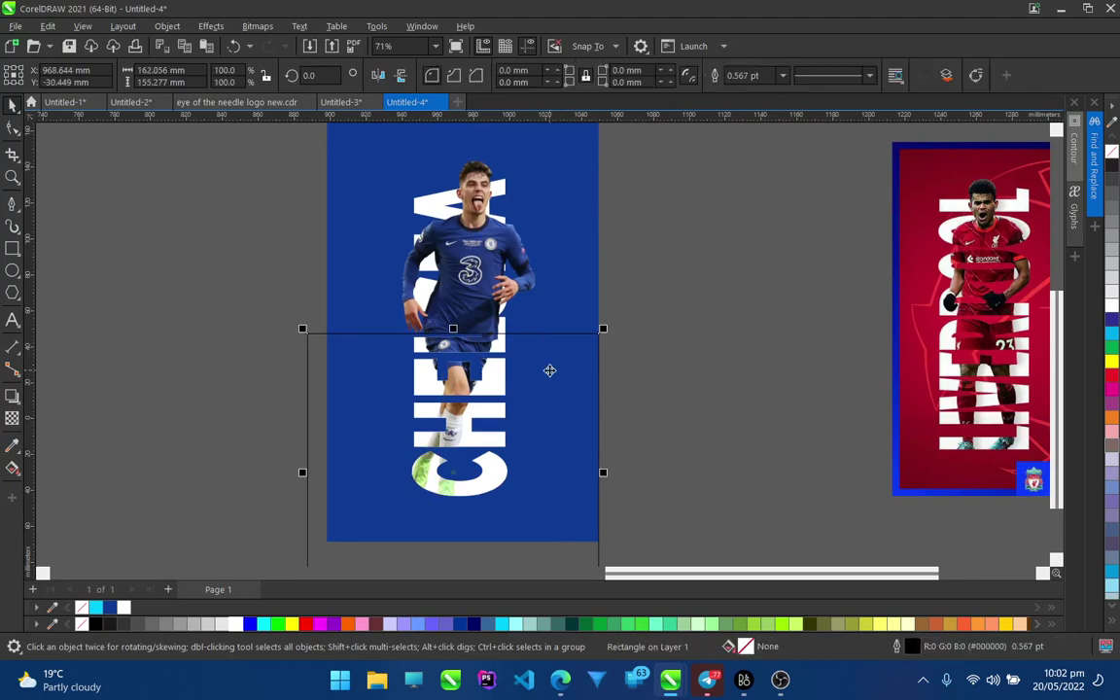
key("Delete")
Step: Draw a rectangle about 65 × 23 mm across the player's chest, over the shirt badge
scroll(477, 225, "up", 2)
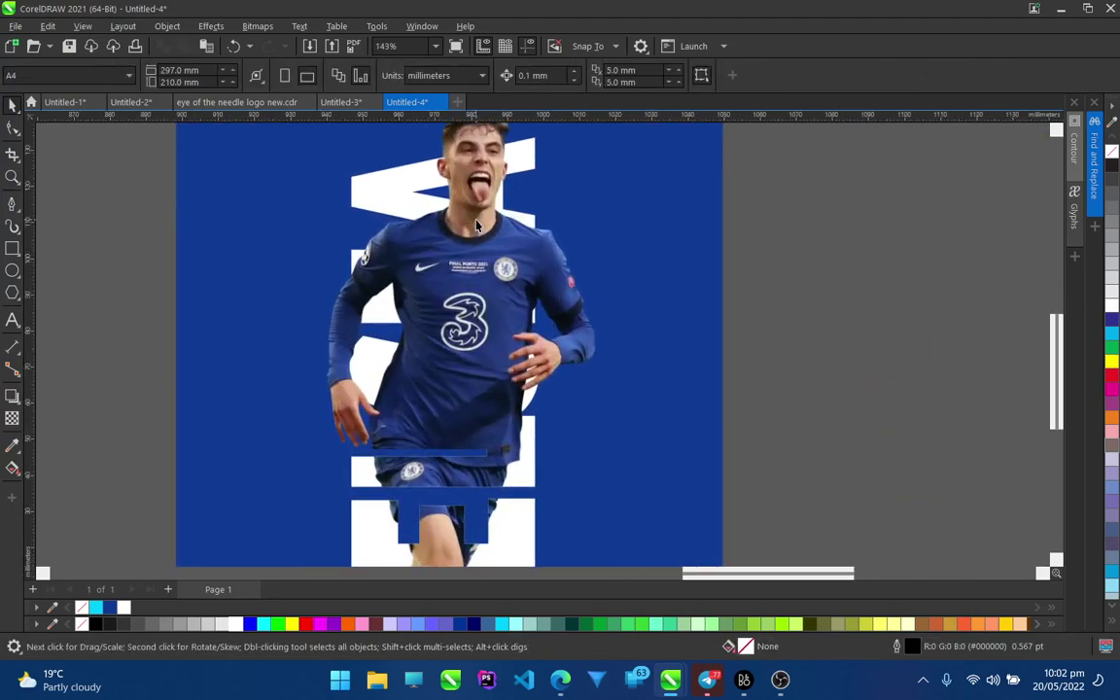
scroll(476, 226, "up", 4)
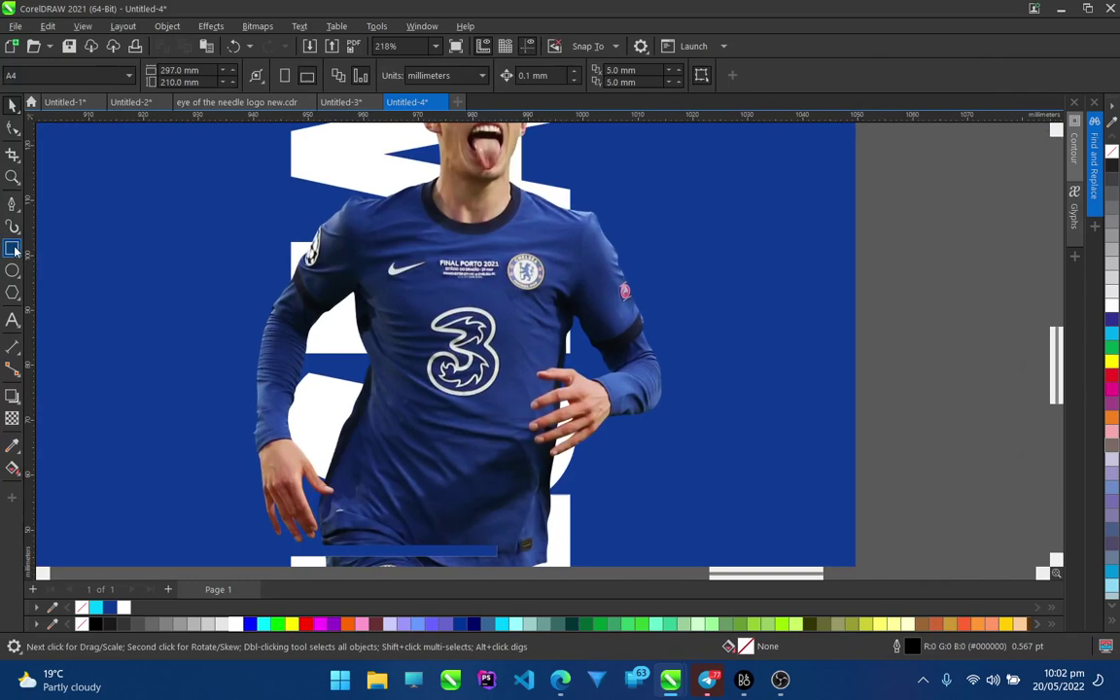
left_click(12, 249)
mouse_move(273, 218)
left_mouse_down()
mouse_move(418, 313)
mouse_move(638, 325)
mouse_move(638, 352)
left_mouse_up()
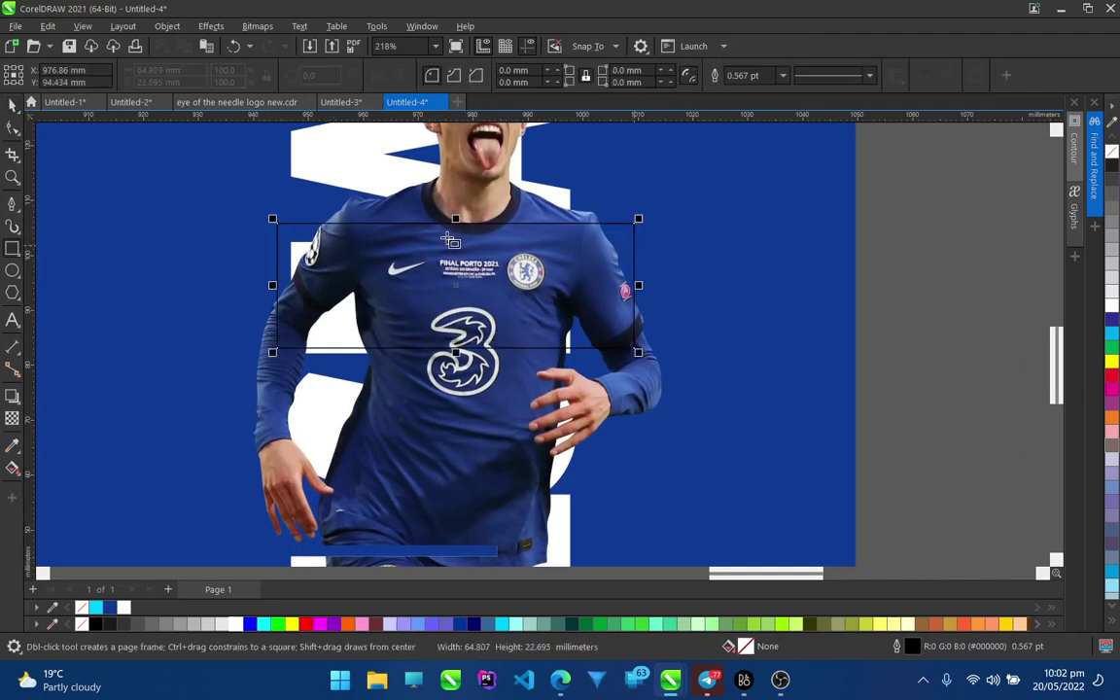
left_click(10, 103)
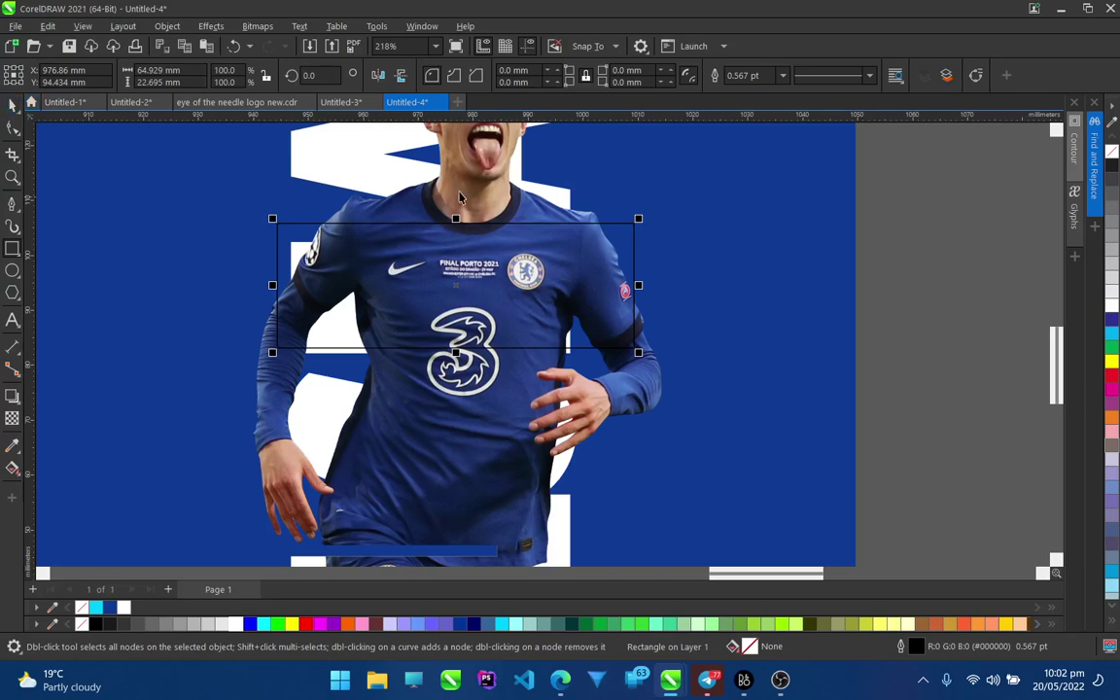
Step: Trim the chest band out of the front player image with the small rectangle and delete that rectangle
left_click(461, 198, "shift")
left_click(482, 75)
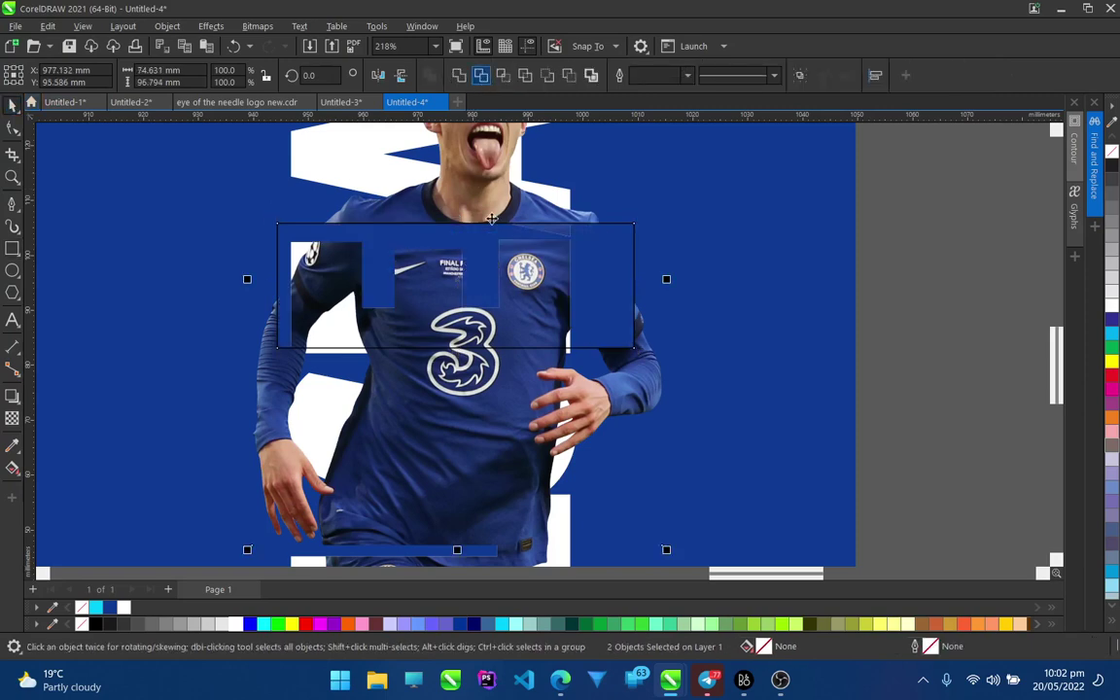
left_click(474, 297)
key("Delete")
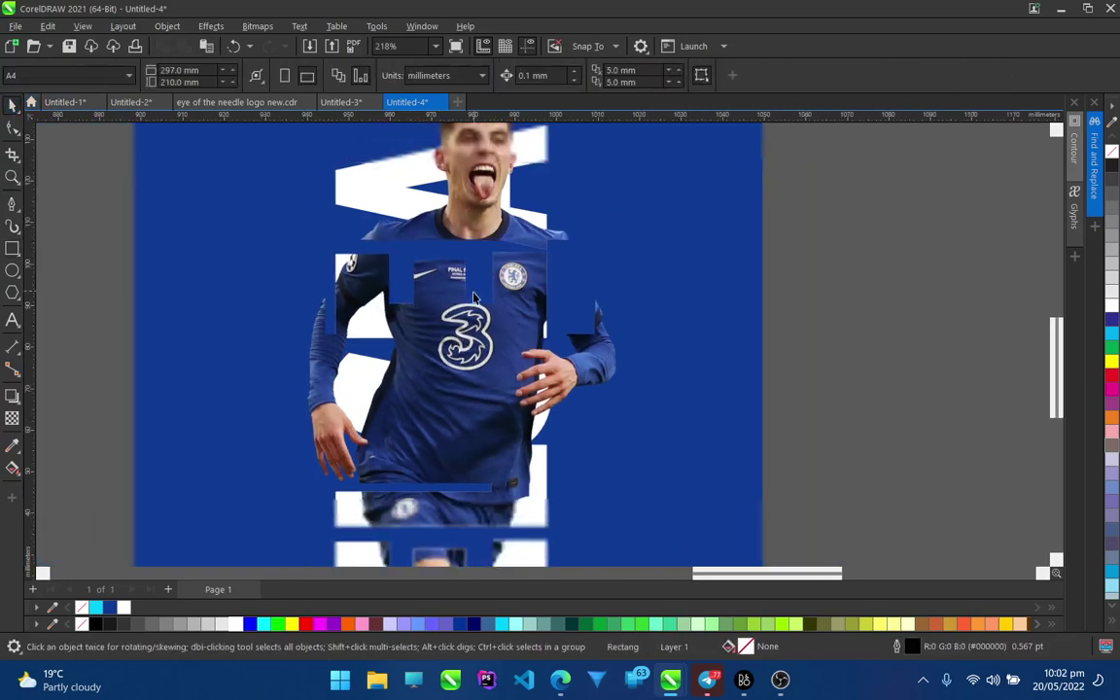
Step: Draw a rectangle about 32 × 34 mm over the player's torso, enclosing the shirt's "3" sponsor logo
scroll(475, 297, "down", 1)
scroll(448, 214, "down", 1)
scroll(420, 326, "up", 1)
scroll(407, 318, "down", 1)
scroll(472, 385, "up", 1)
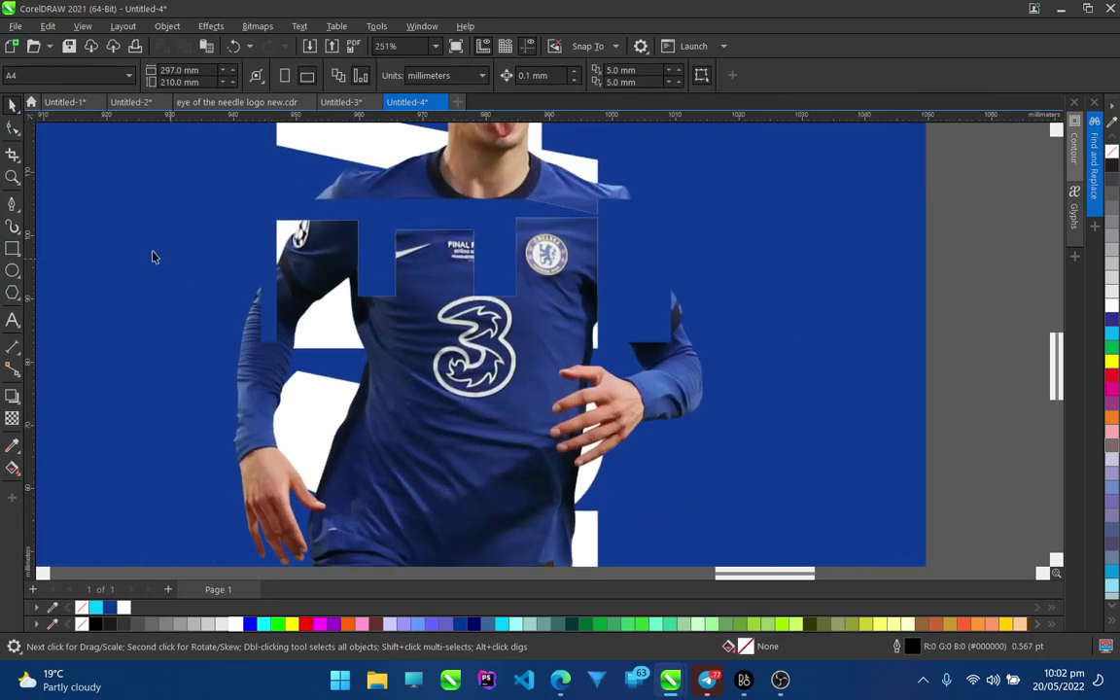
left_click(14, 248)
left_click_drag(345, 236, 552, 457)
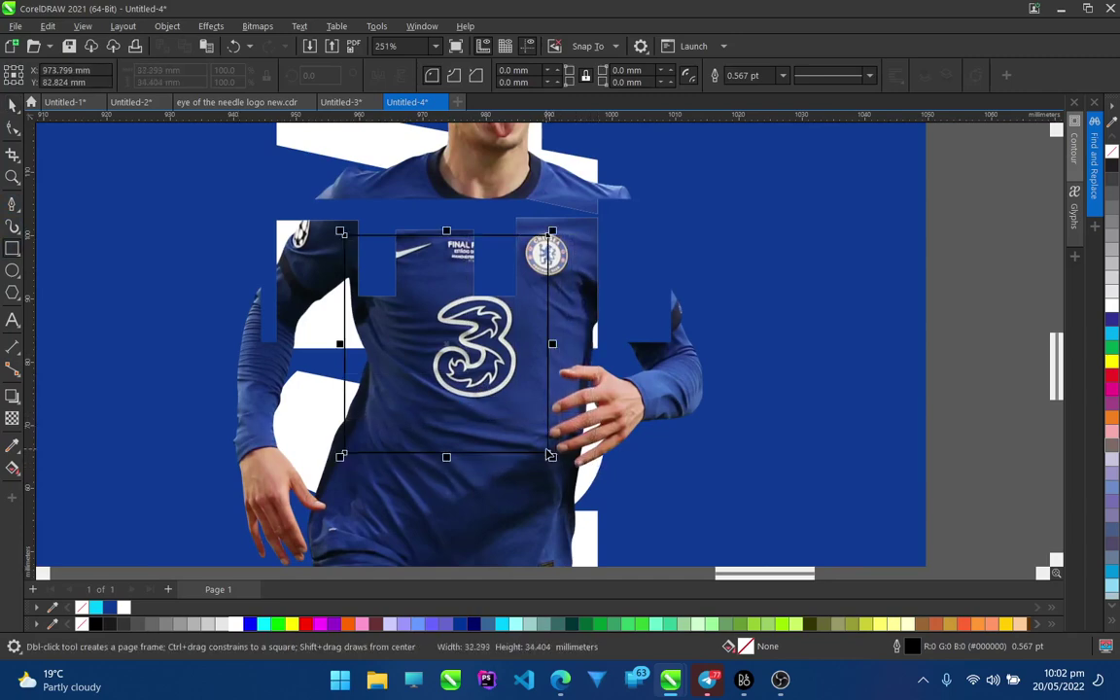
Step: Trim the torso area out of the front player image with the rectangle, keeping the rectangle for reuse
key("F10")
key("space")
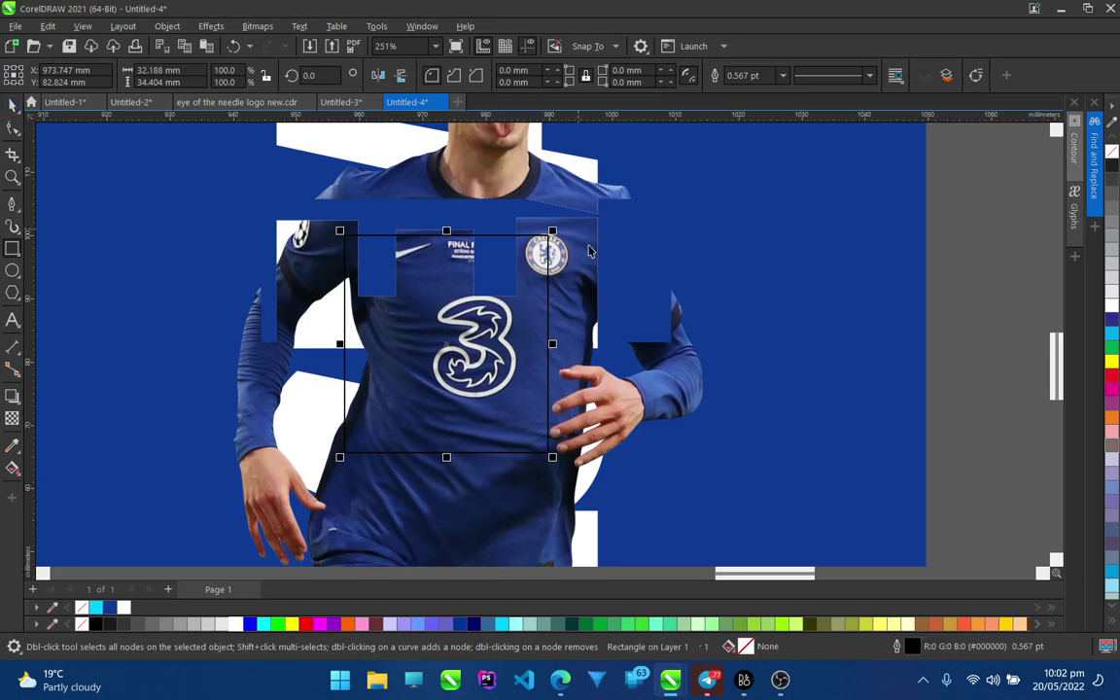
left_click(550, 173, "shift")
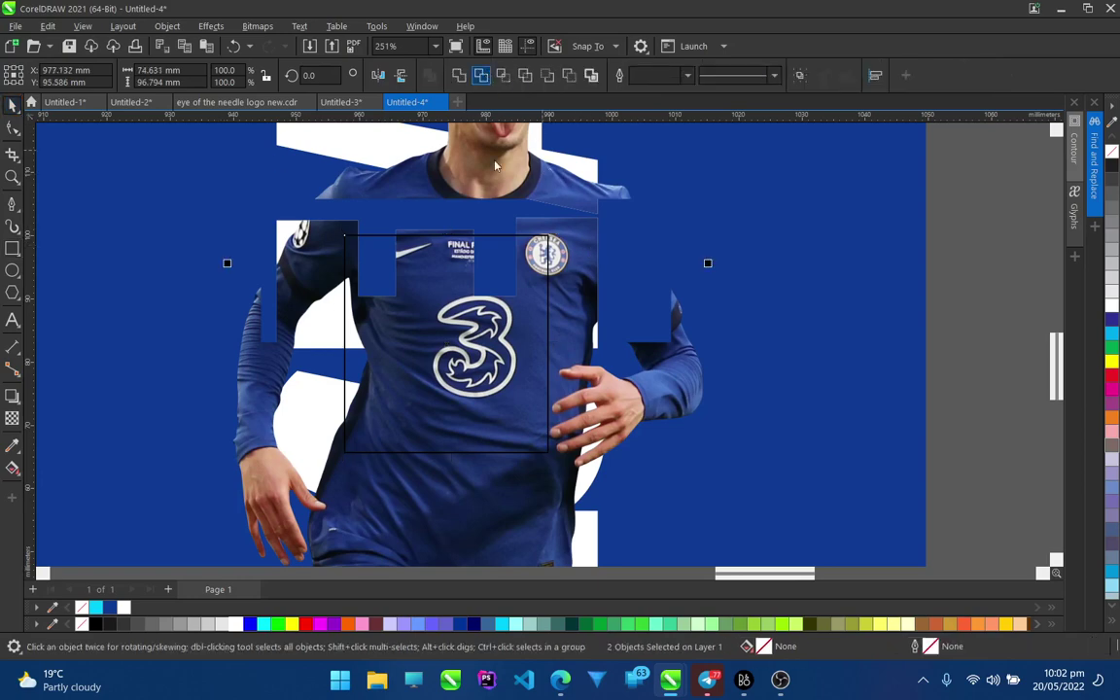
left_click(429, 306)
Step: Move the rectangle down over the player's lower shirt, with its upper edge at the base of the "3" logo
scroll(496, 313, "down", 1)
scroll(496, 313, "down", 3)
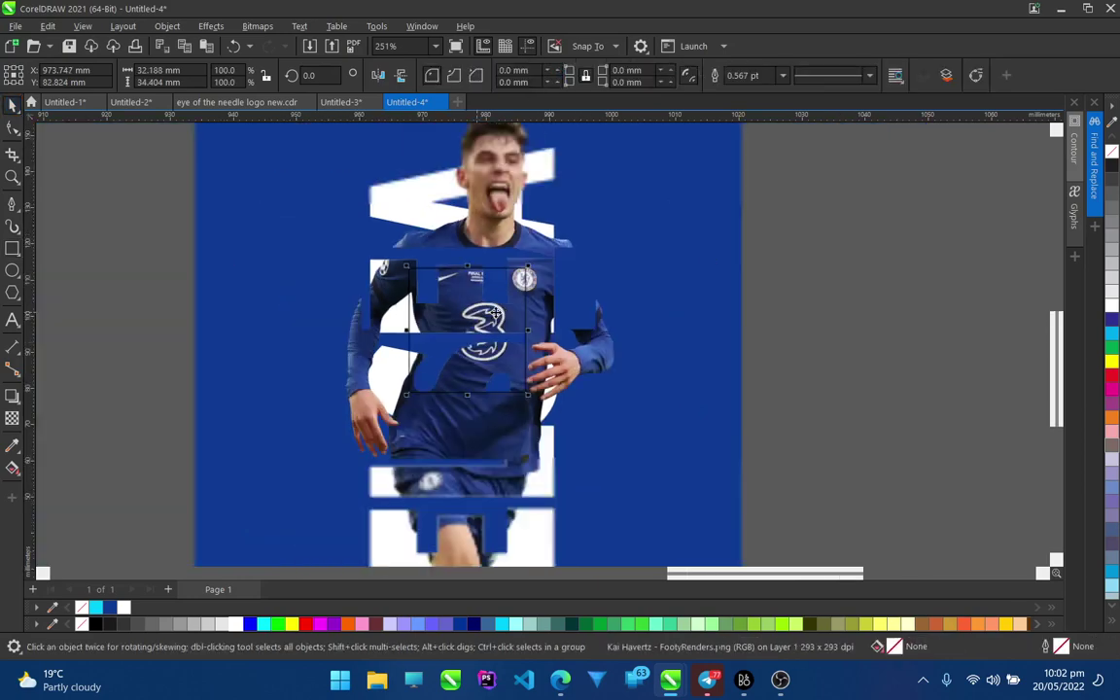
scroll(500, 380, "up", 2)
left_click_drag(419, 305, 410, 410)
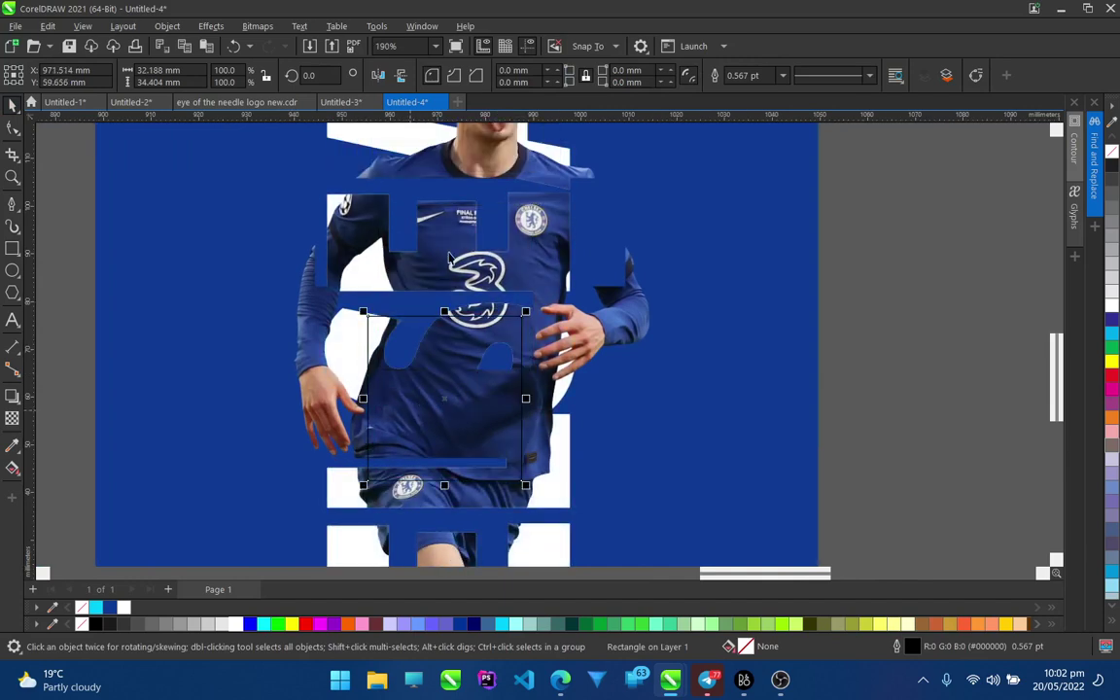
Step: Trim the lower-shirt area out of the front player image with the rectangle, and delete the rectangle
left_click(479, 158, "shift")
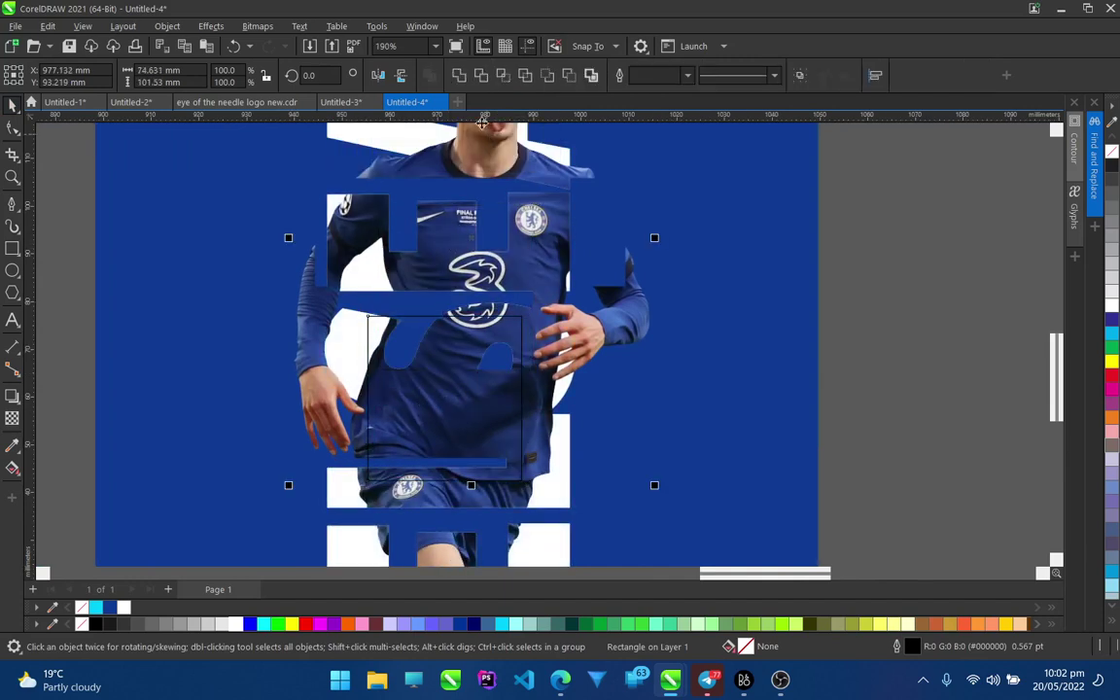
left_click(480, 75)
left_click(449, 424)
key("Delete")
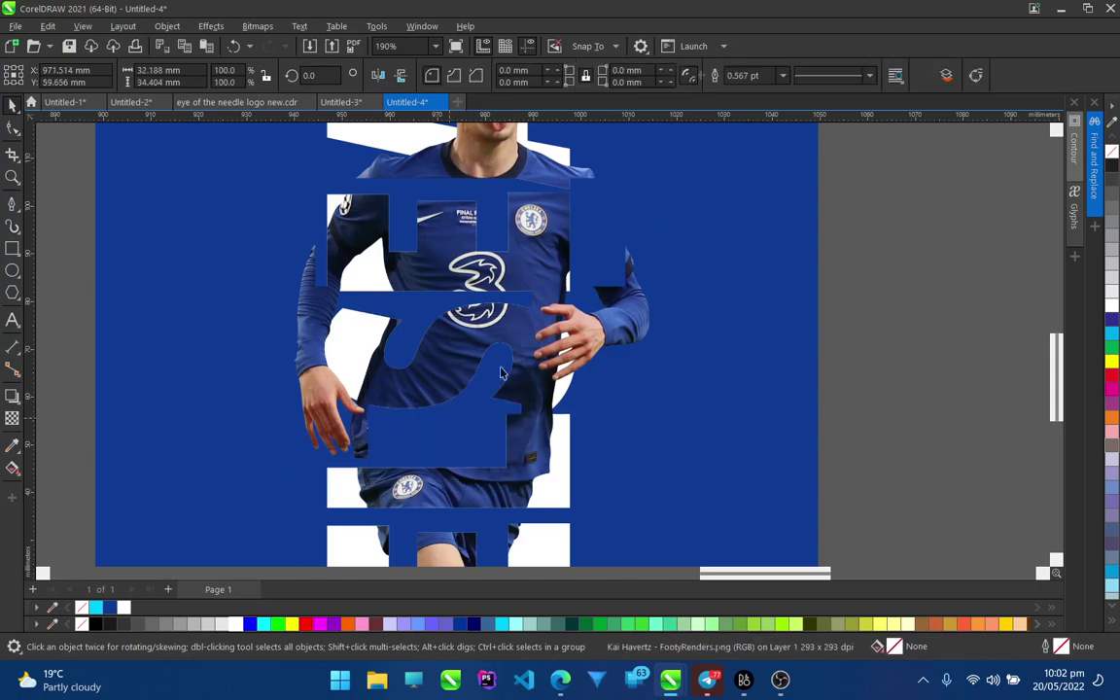
Step: Examine how the trimmed player merges with the CHELSEA lettering from head to boots, and view the whole poster
scroll(506, 353, "down", 4)
left_click(716, 354)
scroll(545, 389, "up", 2)
scroll(530, 394, "down", 1)
scroll(521, 397, "up", 1)
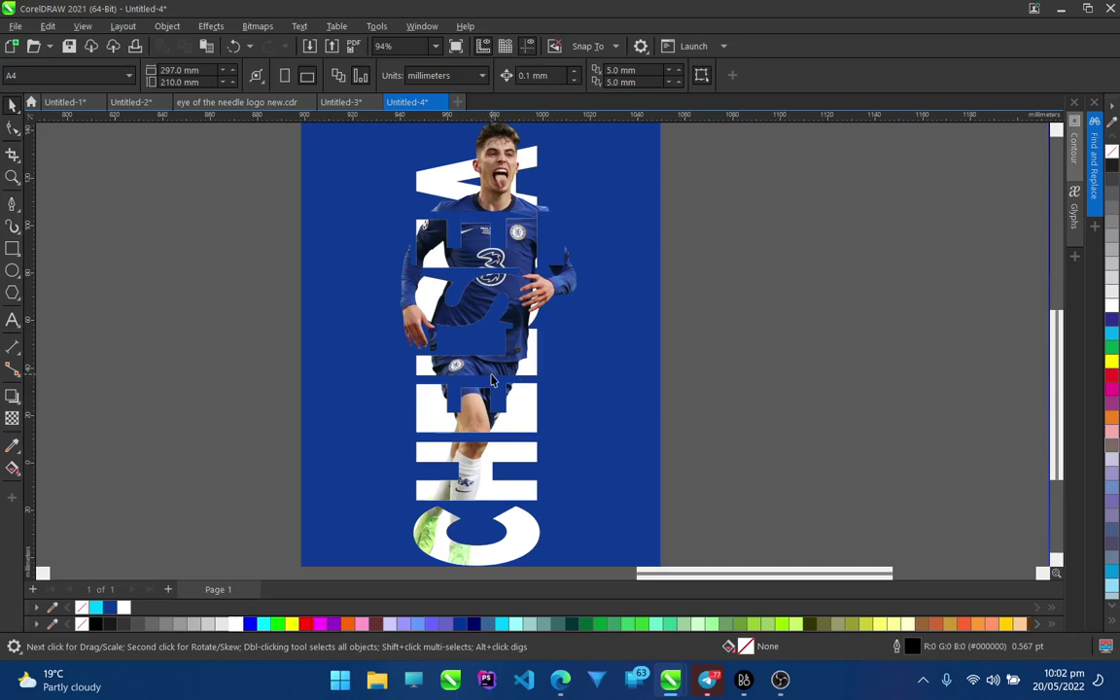
scroll(492, 380, "up", 2)
scroll(453, 360, "down", 4)
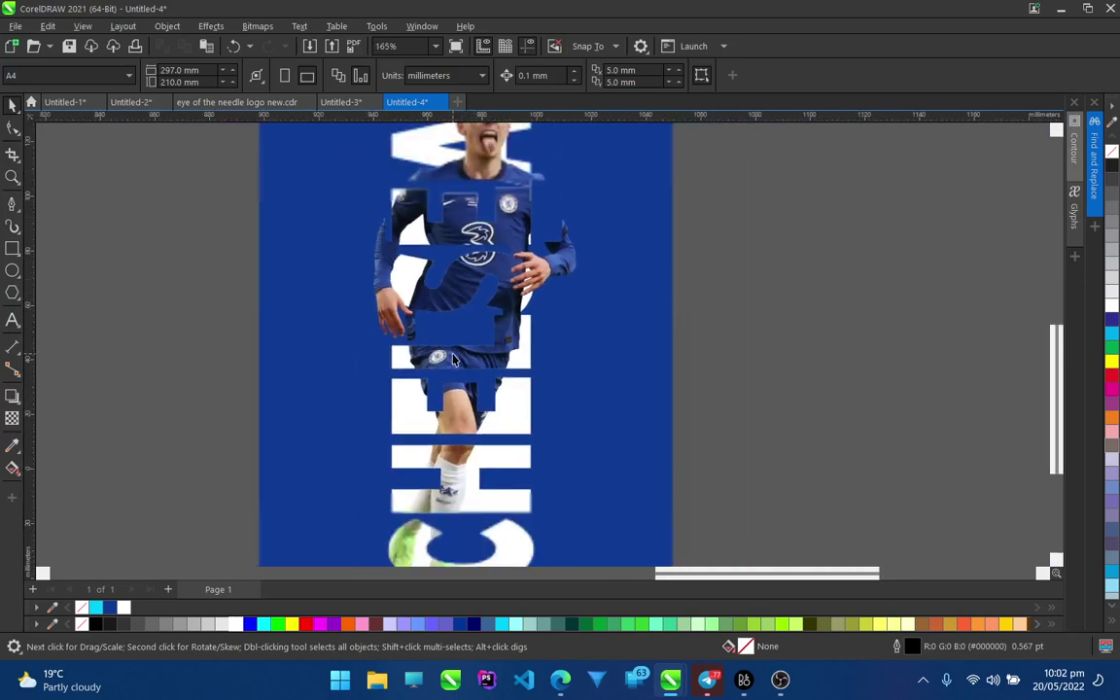
scroll(452, 341, "up", 3)
scroll(524, 364, "down", 3)
scroll(457, 272, "up", 2)
scroll(503, 530, "down", 1)
scroll(503, 530, "up", 1)
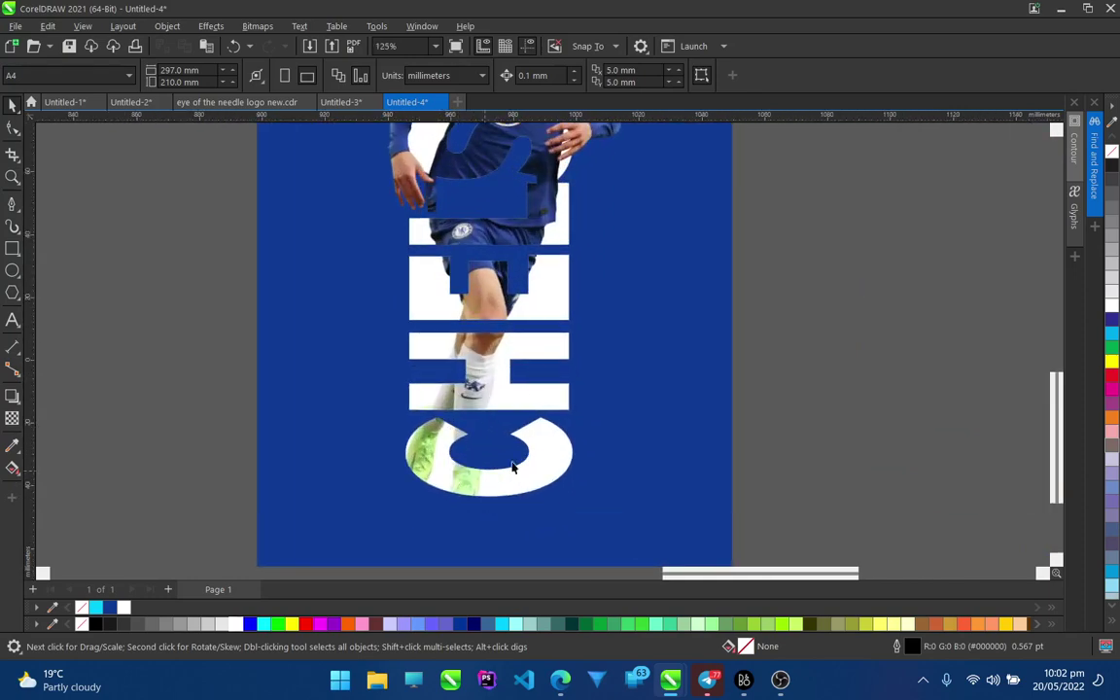
scroll(465, 474, "down", 3)
scroll(491, 200, "up", 4)
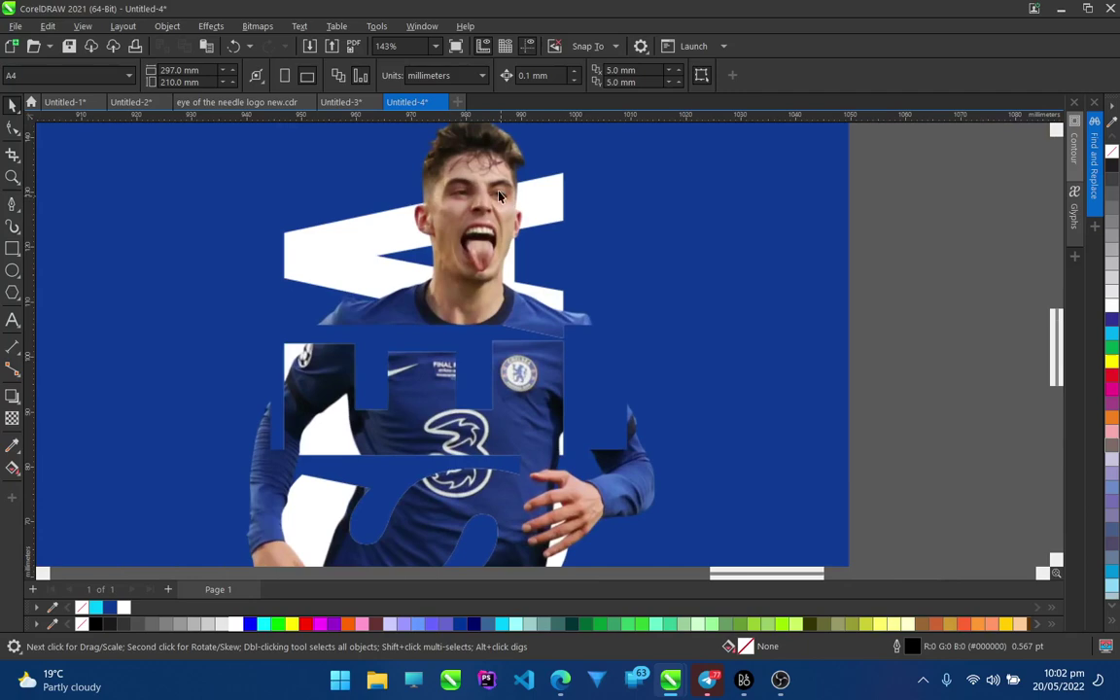
scroll(475, 274, "down", 4)
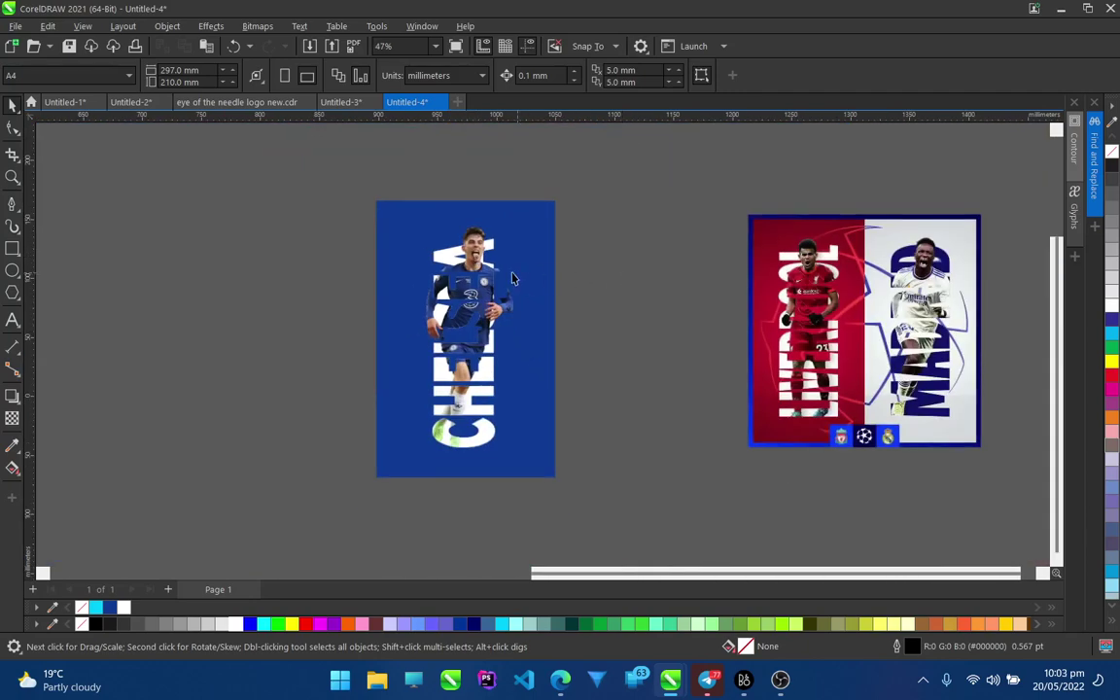
scroll(501, 276, "up", 2)
scroll(502, 278, "up", 1)
scroll(452, 282, "down", 1)
scroll(401, 286, "up", 1)
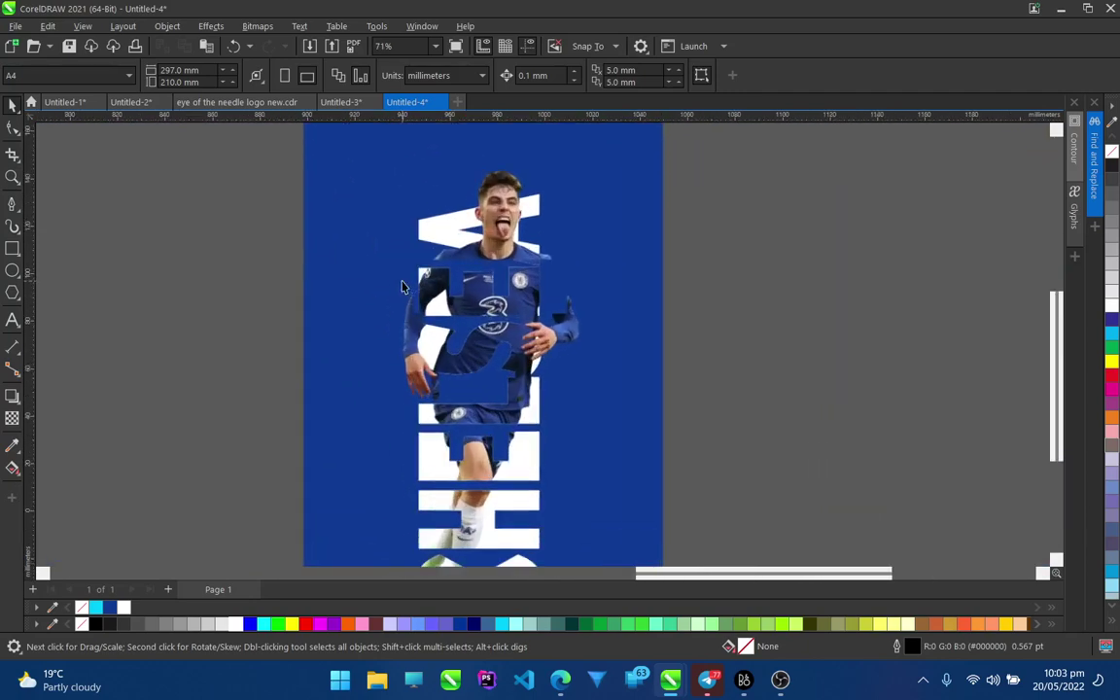